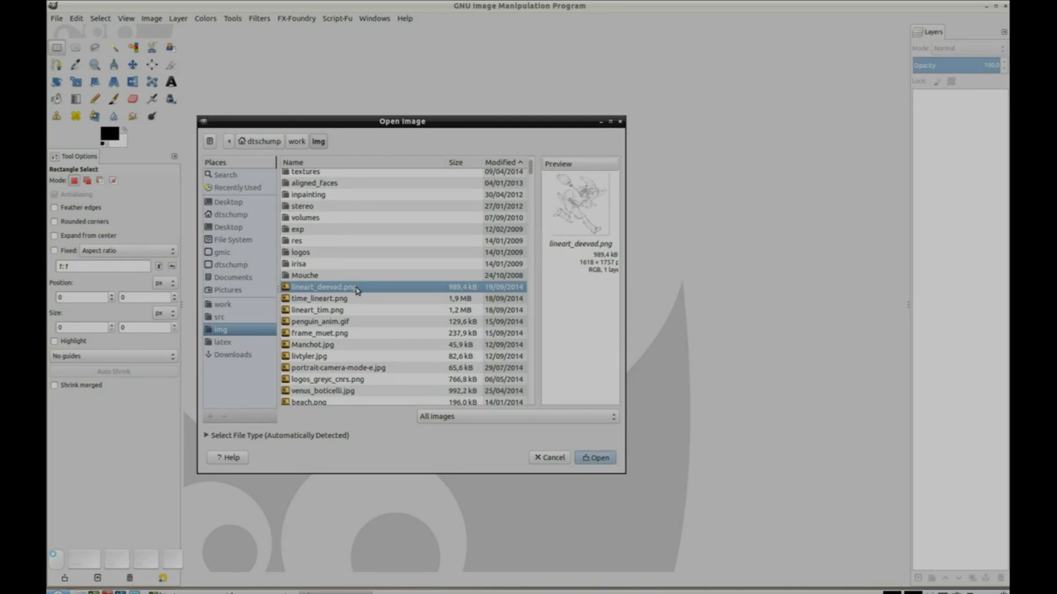
Open lineart_deevad.png and make its white background transparent with Color to Alpha
{"action": "double_click", "coordinate": [354, 290]}
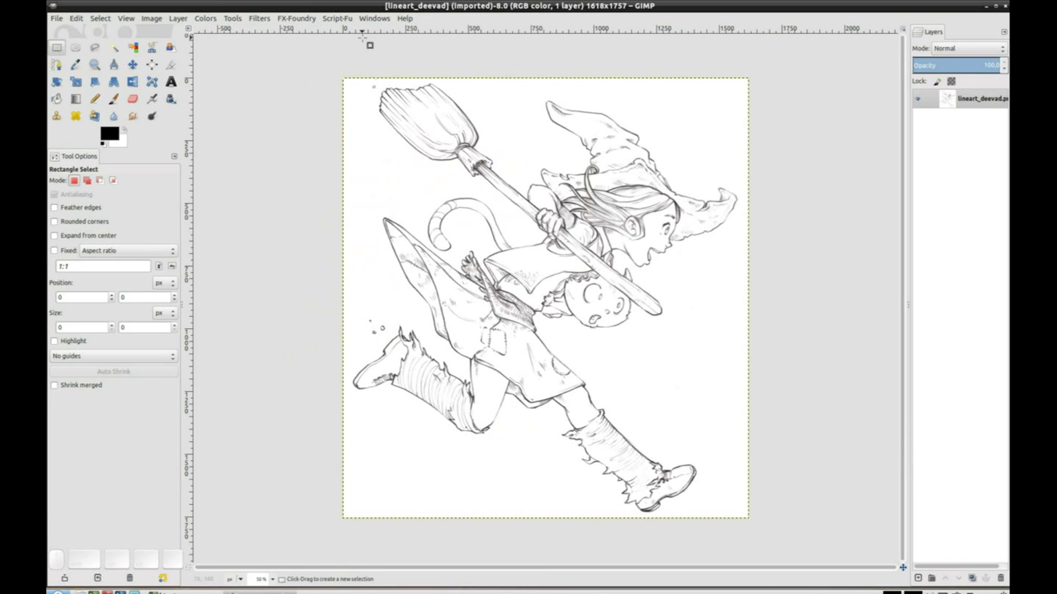
{"action": "left_click", "coordinate": [208, 19]}
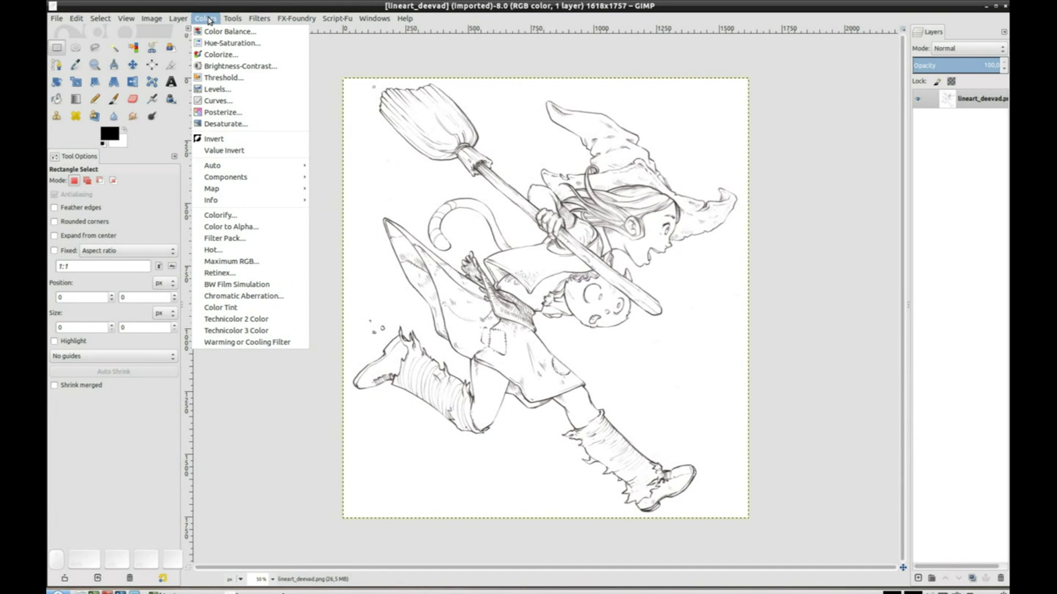
{"action": "left_click", "coordinate": [231, 226]}
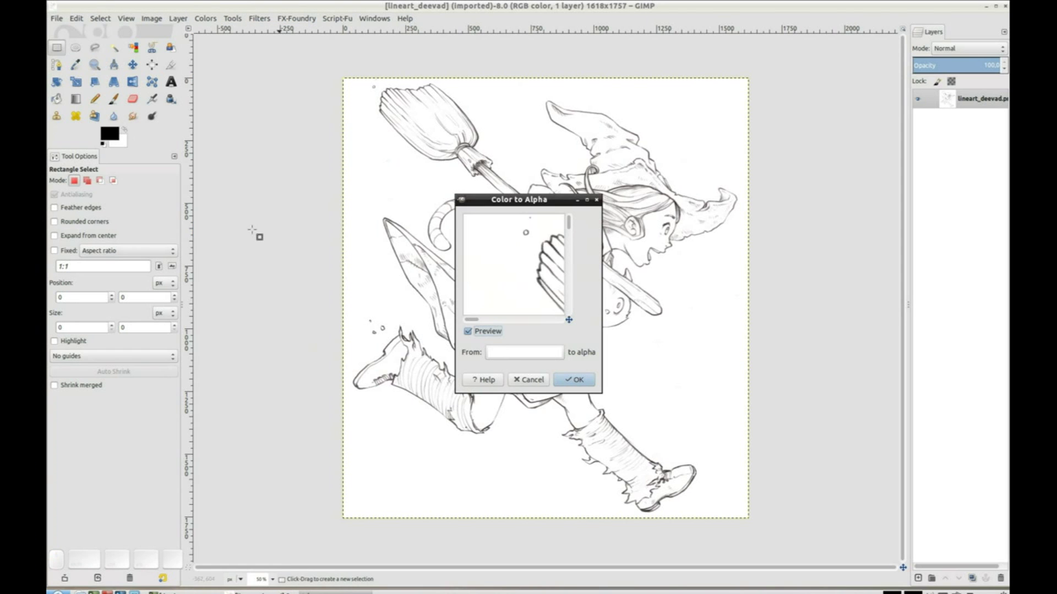
{"action": "left_click", "coordinate": [574, 380]}
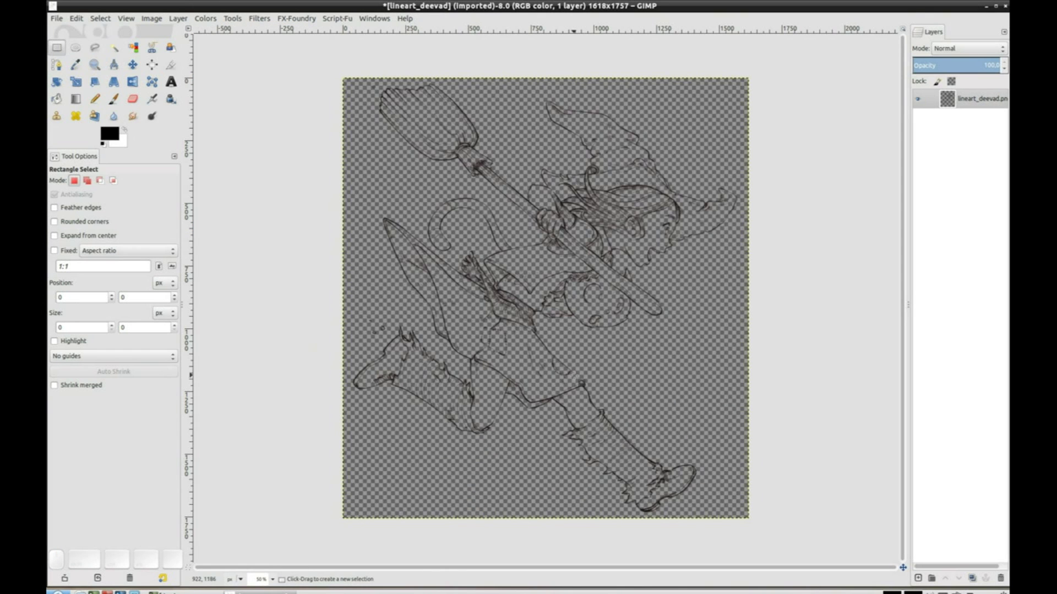
{"action": "left_click", "coordinate": [259, 18]}
In G'MIC, set preview size to Normal and select Black & white > Colorize [interactive]
{"action": "left_click", "coordinate": [336, 347]}
{"action": "left_click", "coordinate": [362, 388]}
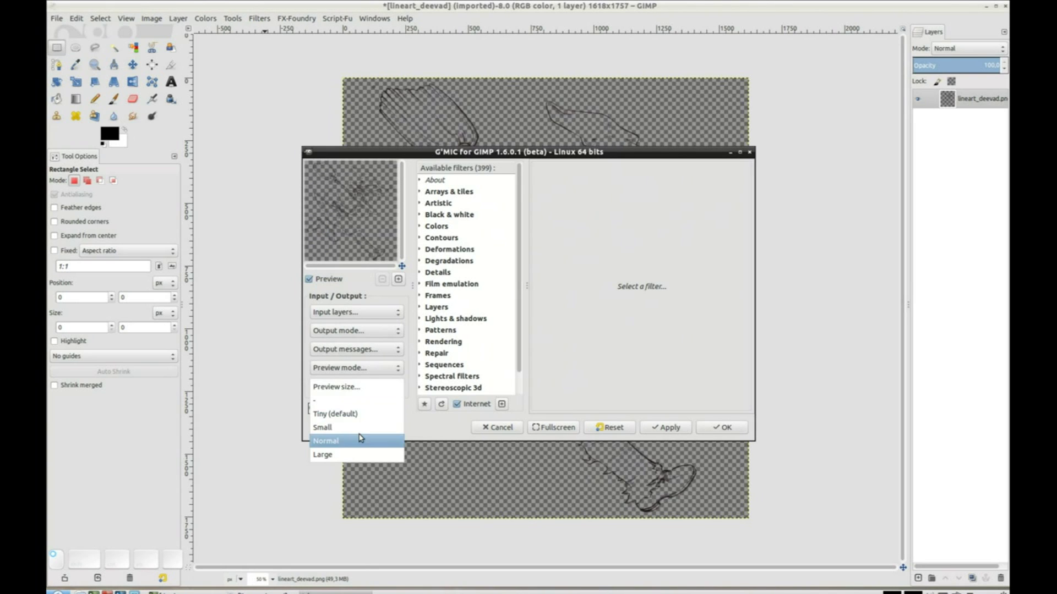
{"action": "left_click", "coordinate": [353, 441]}
{"action": "left_click_drag", "start_coordinate": [478, 157], "coordinate": [425, 98]}
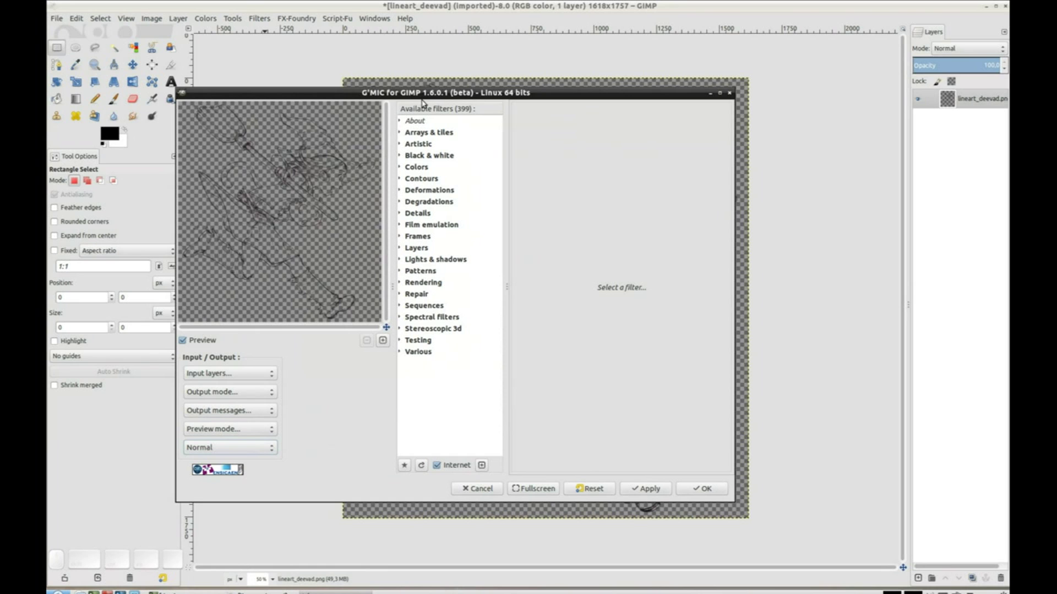
{"action": "left_click", "coordinate": [399, 157]}
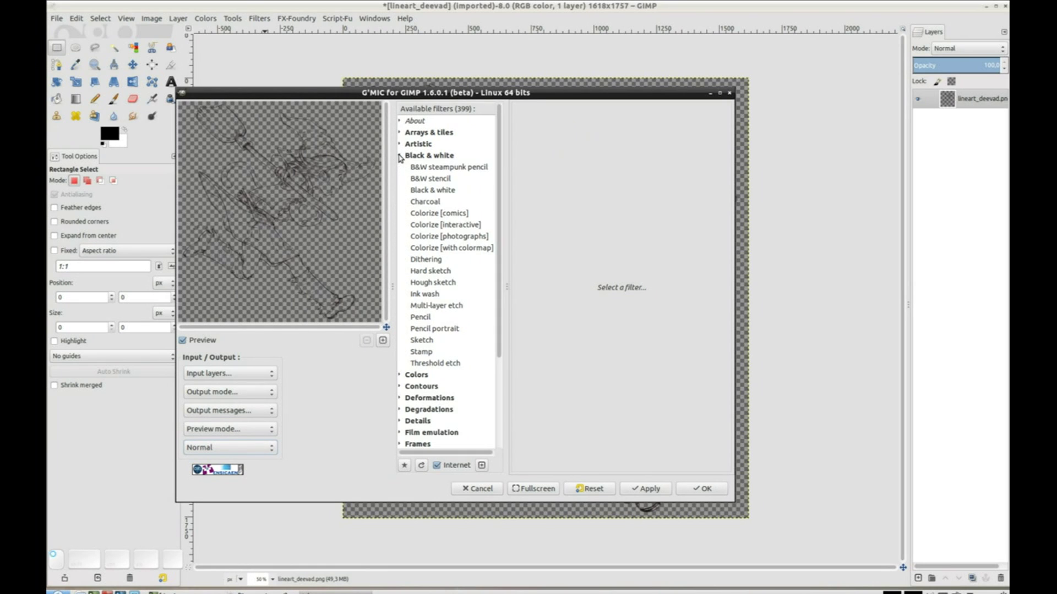
{"action": "left_click", "coordinate": [443, 226]}
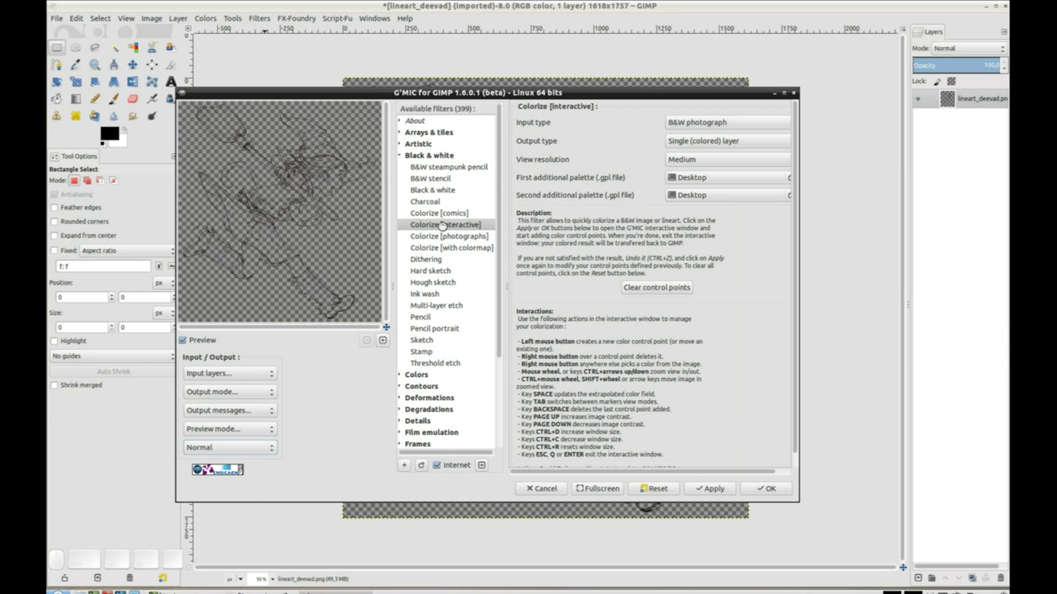
{"action": "left_click_drag", "start_coordinate": [798, 152], "coordinate": [816, 151]}
Set input to Lineart, output to original + colors-only layer, and load palette.gpl as first palette
{"action": "left_click", "coordinate": [710, 122]}
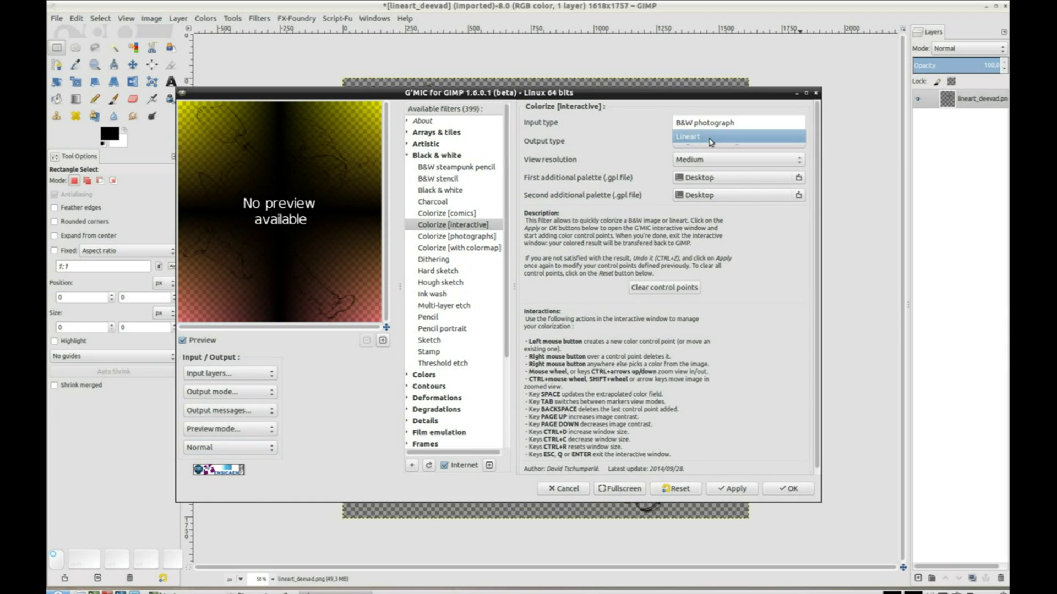
{"action": "left_click", "coordinate": [711, 141]}
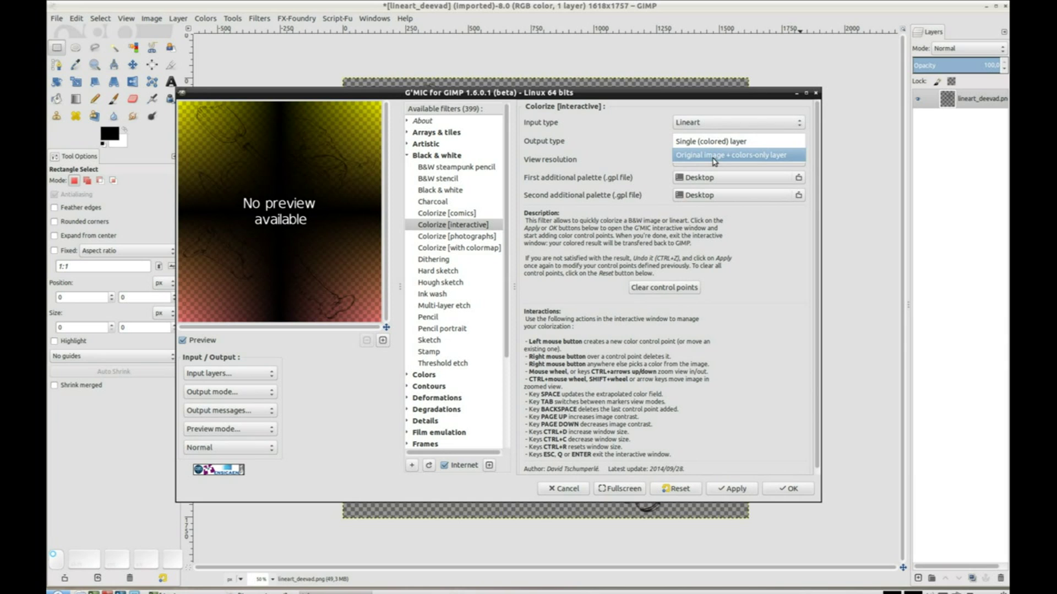
{"action": "left_click", "coordinate": [714, 157]}
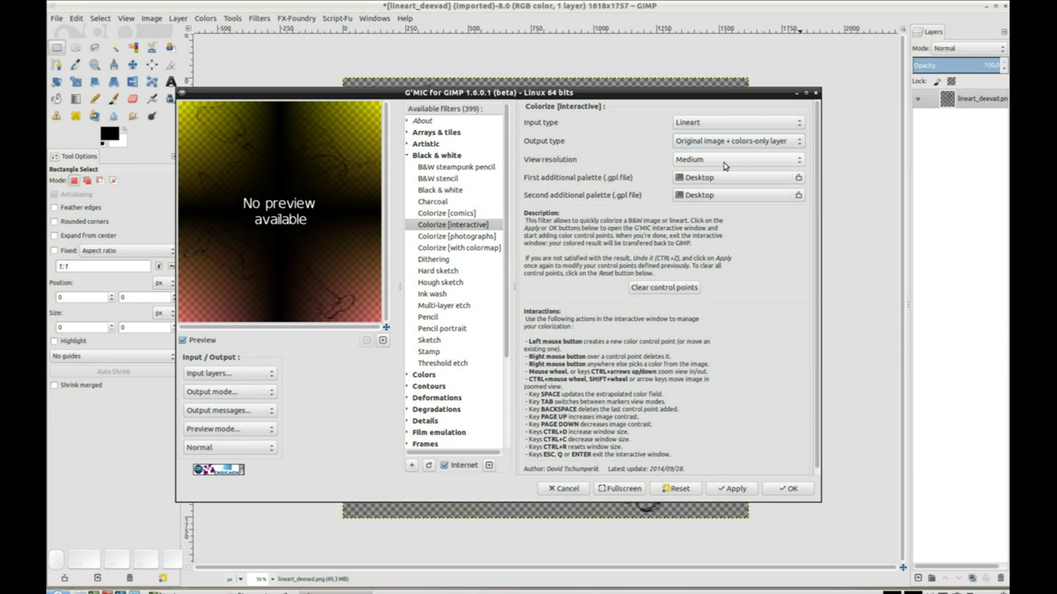
{"action": "left_click", "coordinate": [721, 177]}
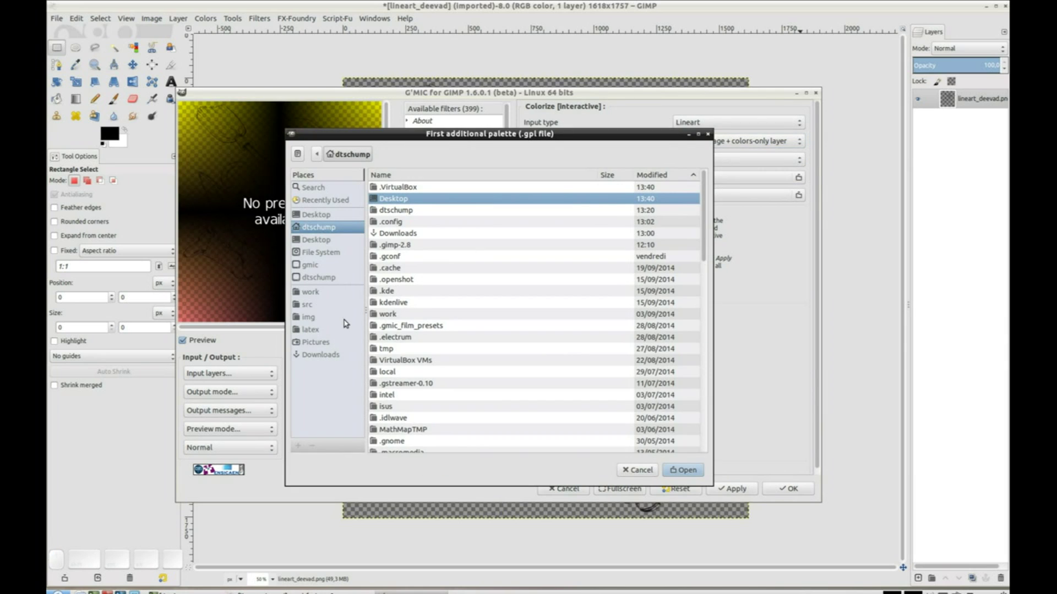
{"action": "left_click", "coordinate": [310, 318]}
{"action": "double_click", "coordinate": [384, 352]}
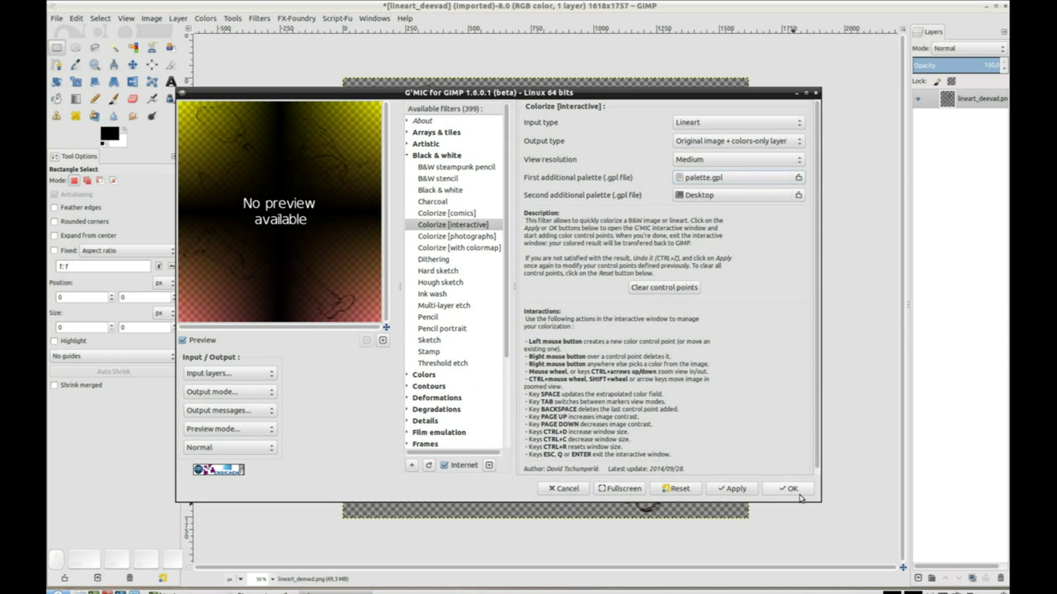
{"action": "left_click", "coordinate": [770, 489]}
Arrange the palette and colorize windows, then mark white background points around the witch
{"action": "left_click_drag", "start_coordinate": [318, 387], "coordinate": [223, 54]}
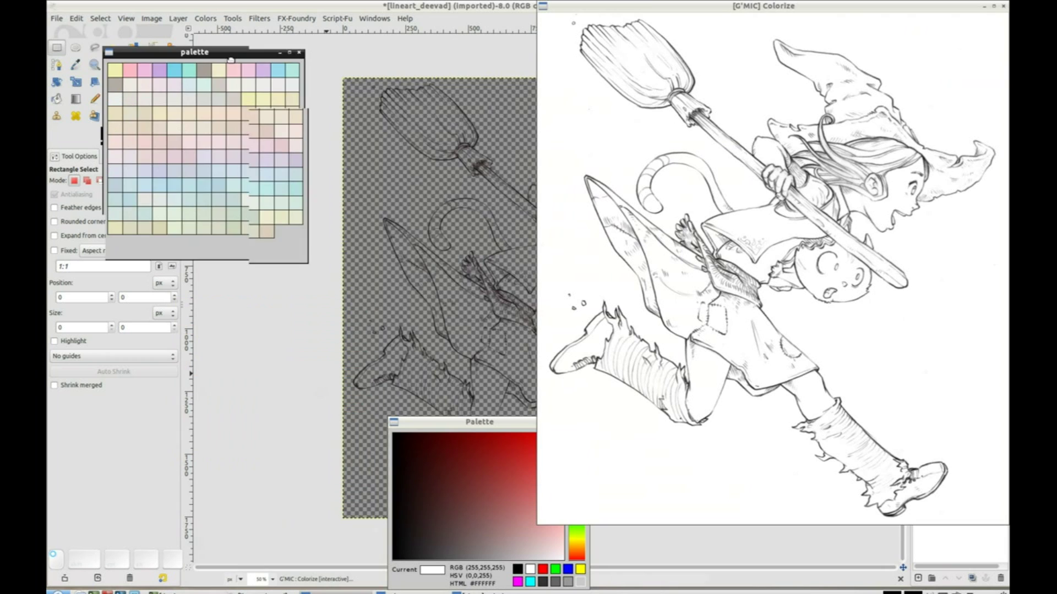
{"action": "left_click_drag", "start_coordinate": [487, 422], "coordinate": [192, 270]}
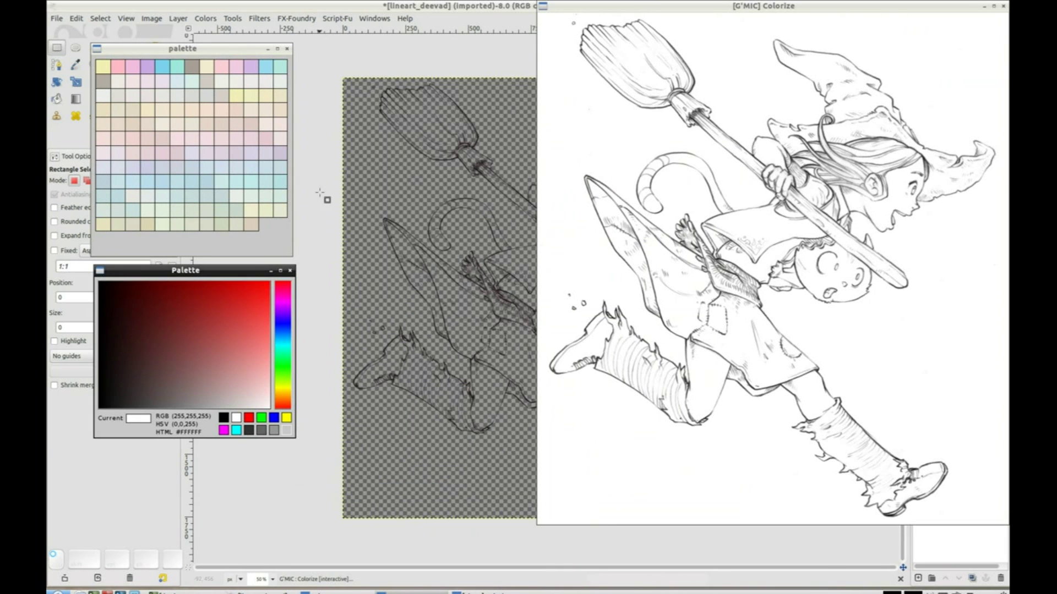
{"action": "left_click_drag", "start_coordinate": [650, 6], "coordinate": [419, 41]}
{"action": "left_click", "coordinate": [502, 90]}
{"action": "left_click", "coordinate": [374, 179]}
{"action": "left_click", "coordinate": [461, 503]}
{"action": "left_click", "coordinate": [458, 228]}
{"action": "left_click", "coordinate": [679, 418]}
{"action": "left_click", "coordinate": [729, 244]}
{"action": "left_click", "coordinate": [713, 135]}
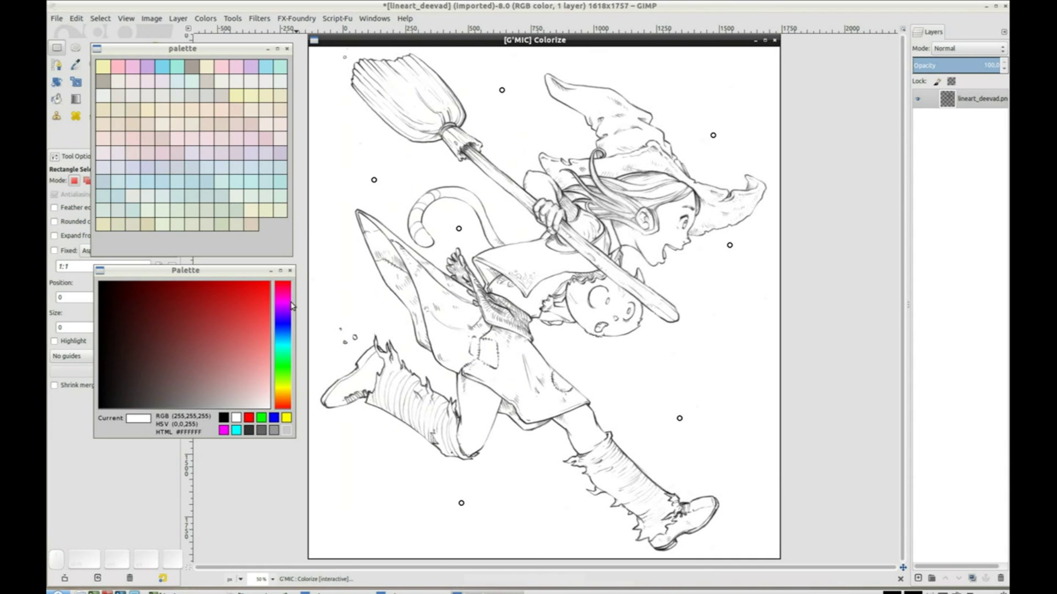
Add light and slightly deeper blue points on the cloak and skirt, then recompute the fill
{"action": "left_click", "coordinate": [206, 181]}
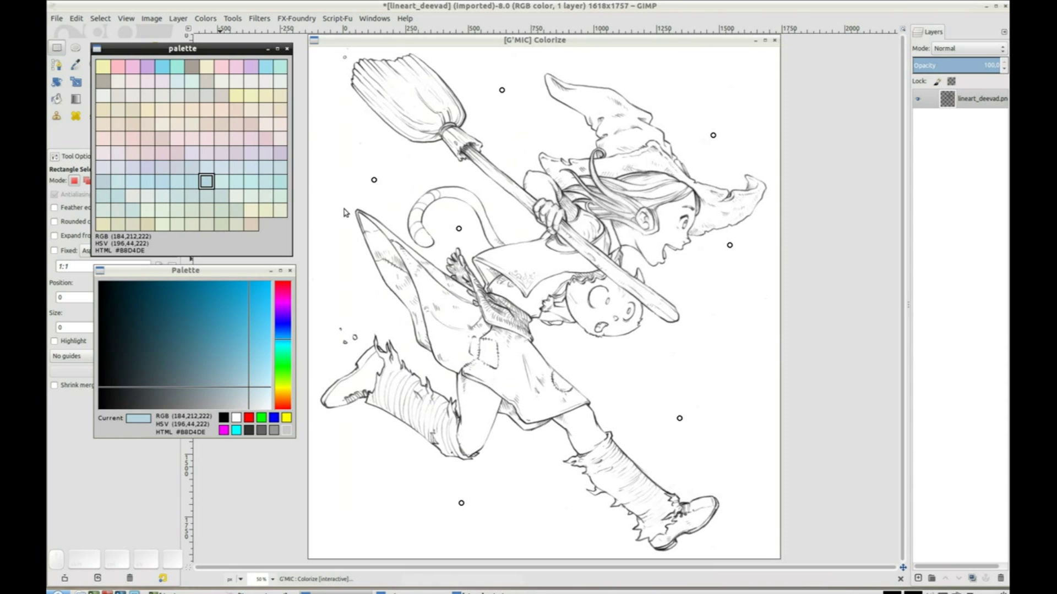
{"action": "left_click", "coordinate": [453, 331]}
{"action": "left_click", "coordinate": [526, 379]}
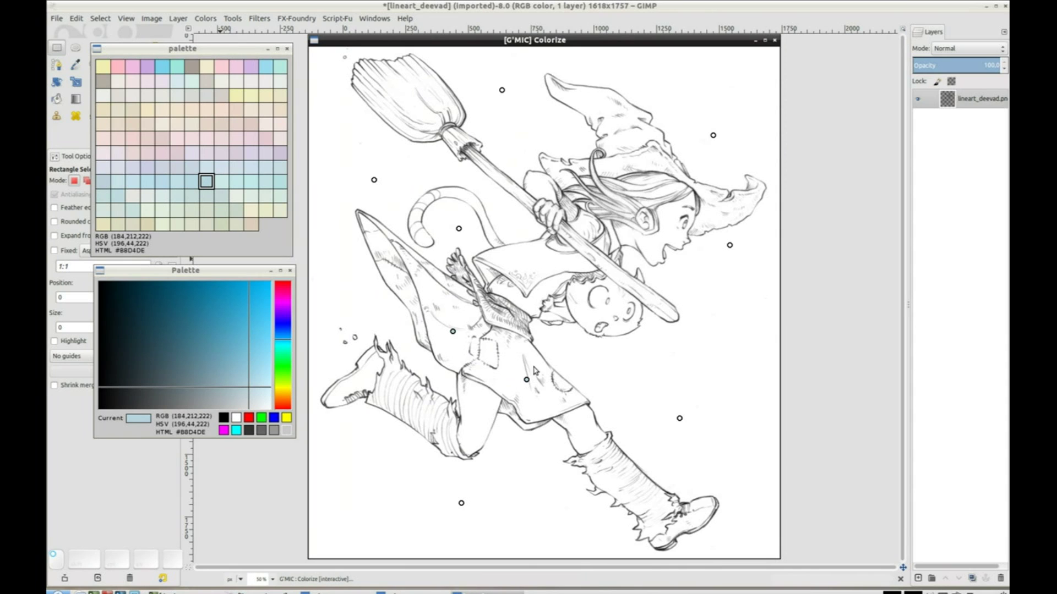
{"action": "left_click", "coordinate": [436, 273]}
{"action": "left_click", "coordinate": [241, 389]}
{"action": "left_click_drag", "start_coordinate": [237, 392], "coordinate": [222, 385]}
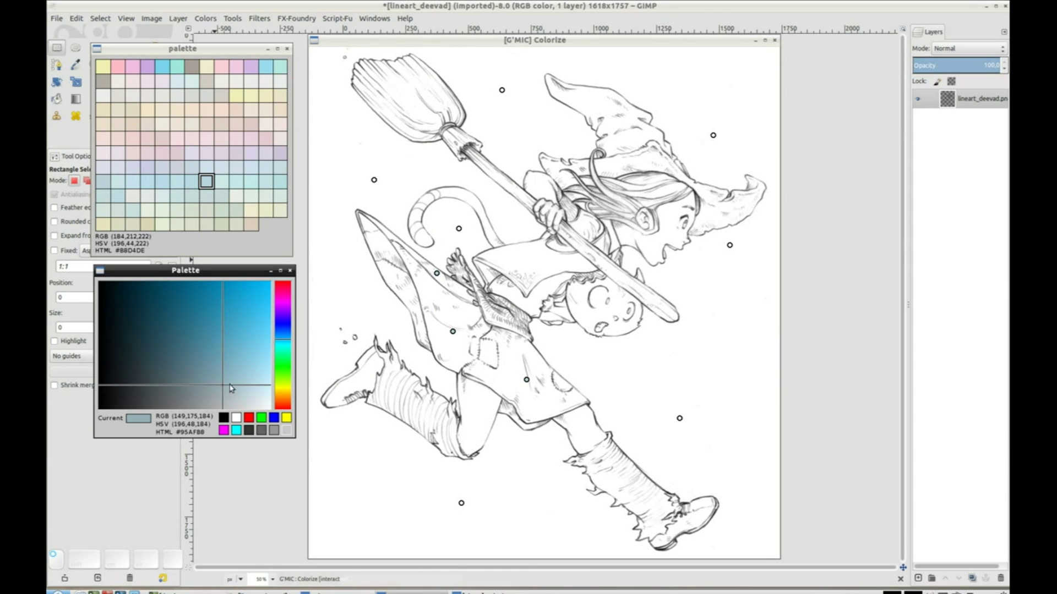
{"action": "left_click", "coordinate": [400, 281]}
{"action": "left_click", "coordinate": [382, 243]}
{"action": "key", "text": "space"}
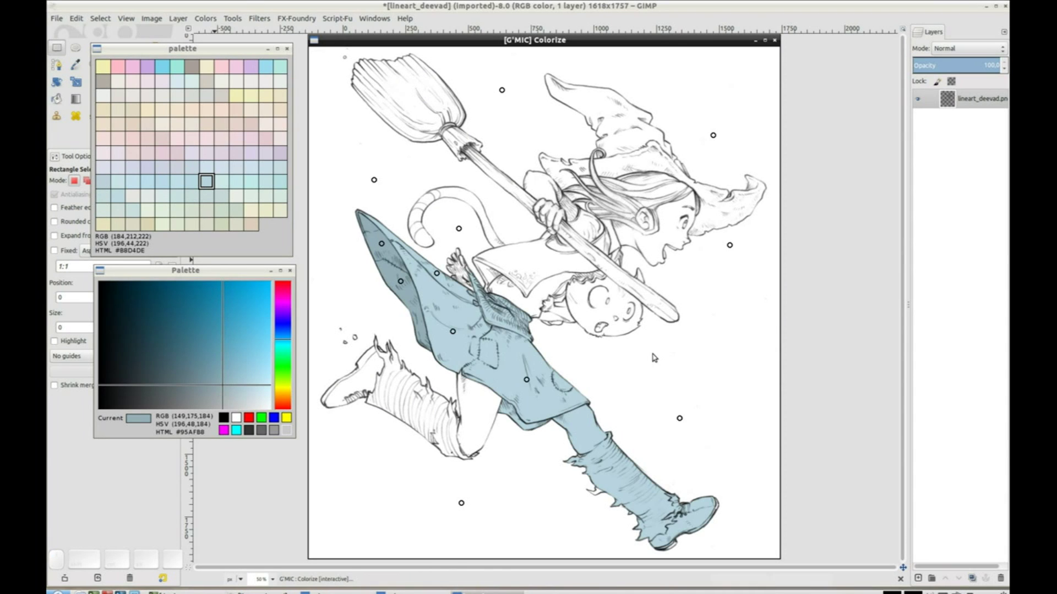
Mark the broom bristles pale yellow and the broom handle light grey-beige
{"action": "left_click", "coordinate": [101, 65]}
{"action": "left_click", "coordinate": [414, 88]}
{"action": "left_click", "coordinate": [459, 138]}
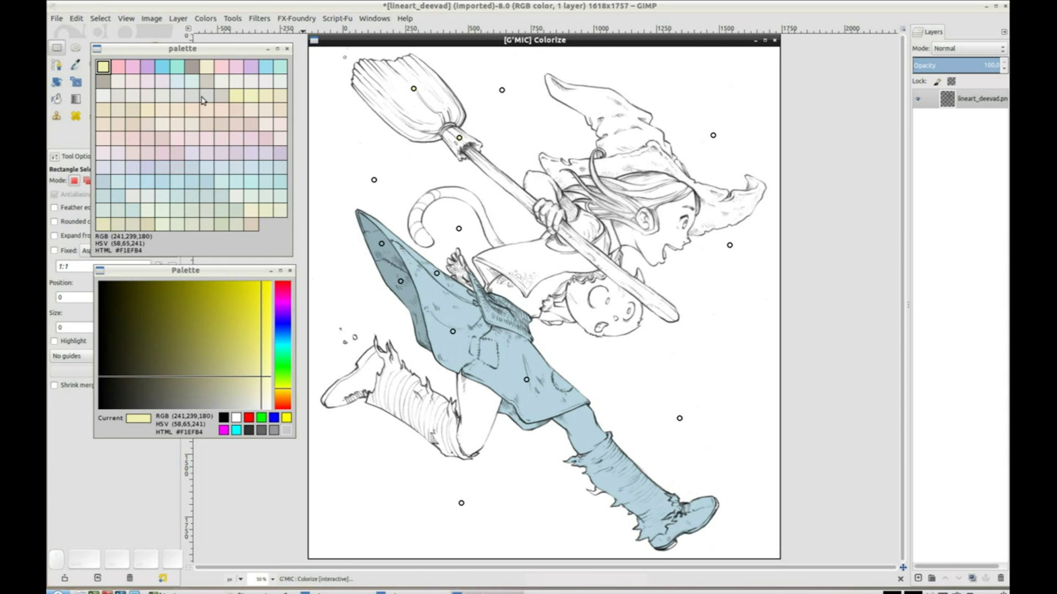
{"action": "left_click", "coordinate": [205, 81]}
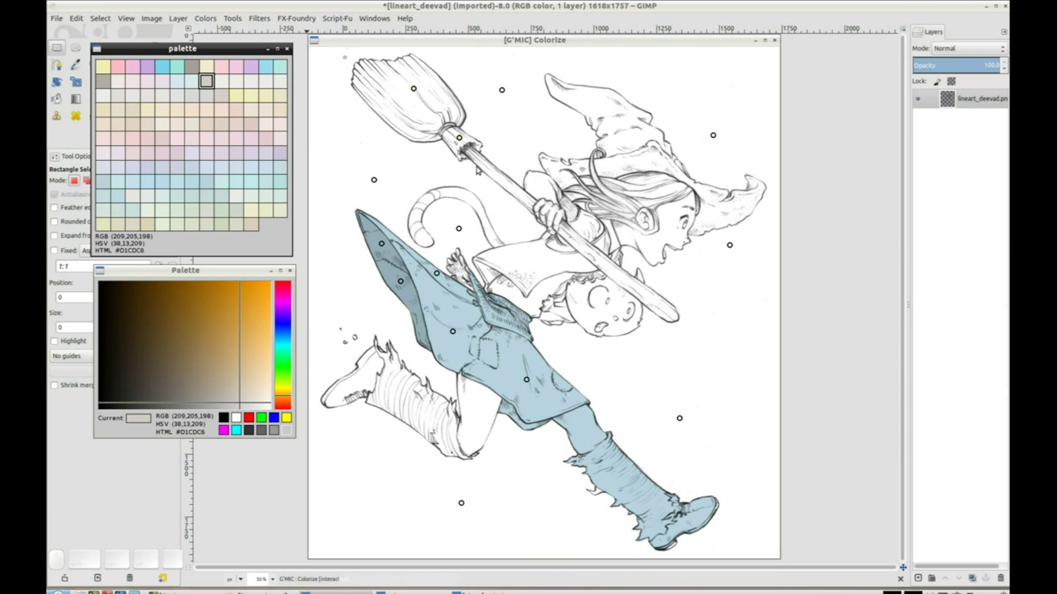
{"action": "left_click", "coordinate": [491, 172]}
{"action": "left_click", "coordinate": [608, 265]}
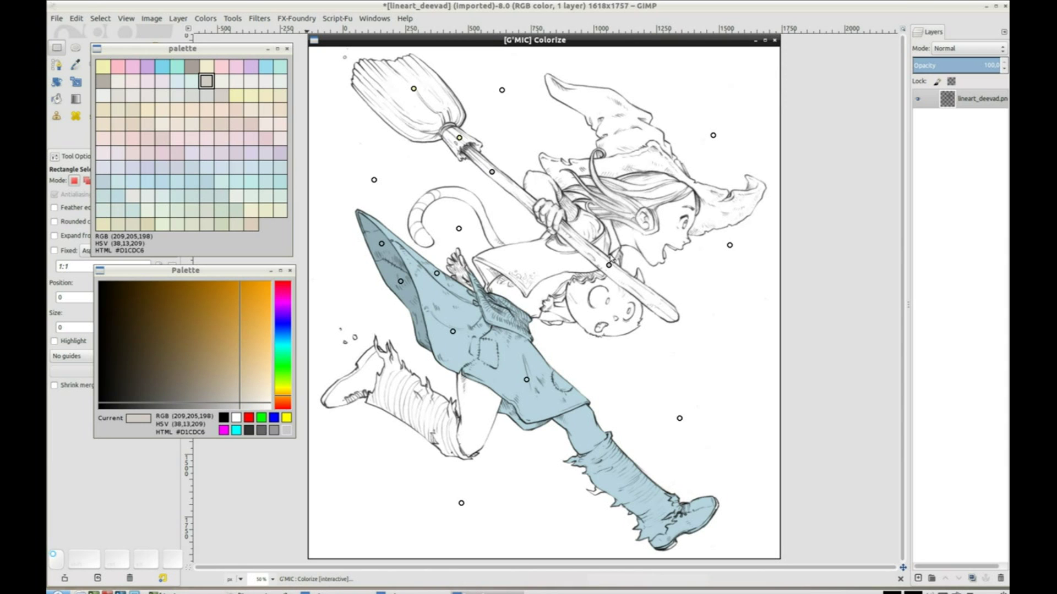
Zoom into the broom and add grey points on its binding ring and ferrule
{"action": "scroll", "coordinate": [444, 126], "scroll_direction": "up", "scroll_amount": 1}
{"action": "scroll", "coordinate": [445, 126], "scroll_direction": "up", "scroll_amount": 1}
{"action": "scroll", "coordinate": [444, 126], "scroll_direction": "up", "scroll_amount": 1}
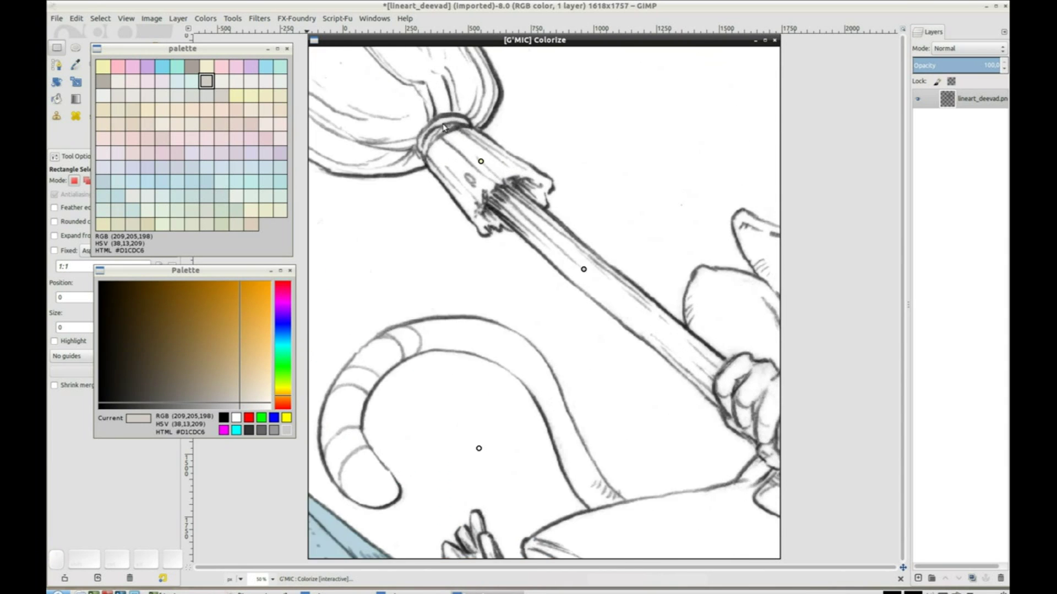
{"action": "scroll", "coordinate": [444, 125], "scroll_direction": "up", "scroll_amount": 1}
{"action": "left_click", "coordinate": [442, 123]}
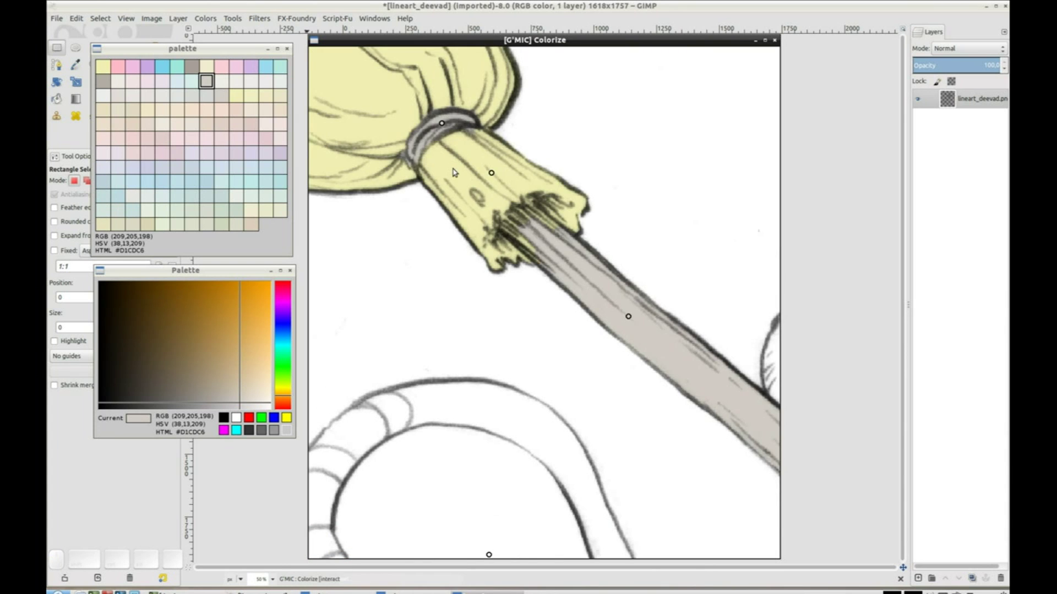
{"action": "scroll", "coordinate": [524, 164], "scroll_direction": "down", "scroll_amount": 1}
{"action": "scroll", "coordinate": [524, 164], "scroll_direction": "down", "scroll_amount": 1}
{"action": "scroll", "coordinate": [524, 164], "scroll_direction": "up", "scroll_amount": 1}
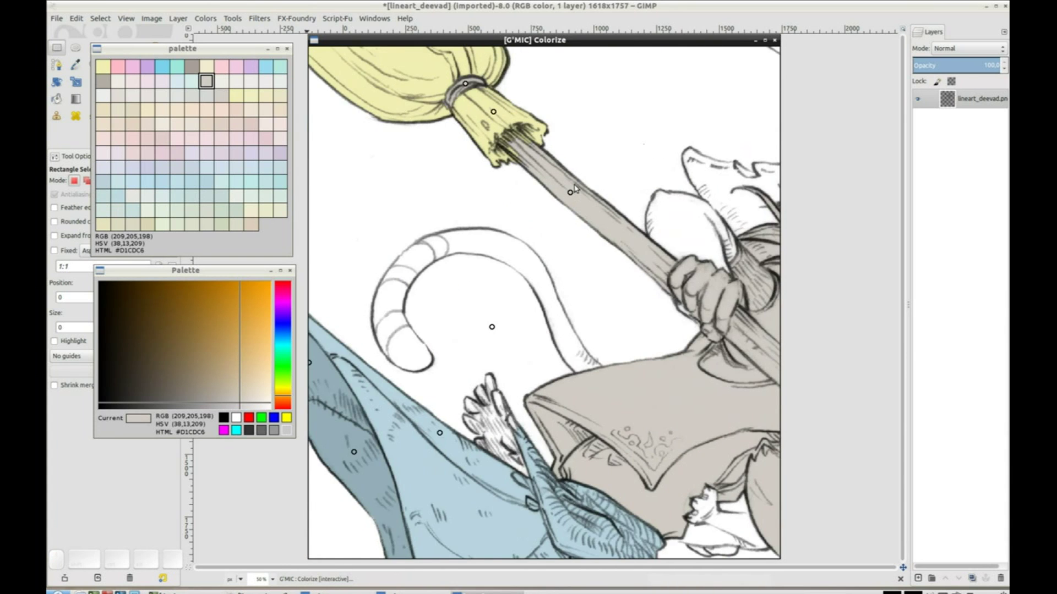
{"action": "scroll", "coordinate": [575, 188], "scroll_direction": "up", "scroll_amount": 1}
{"action": "scroll", "coordinate": [550, 173], "scroll_direction": "up", "scroll_amount": 1}
{"action": "scroll", "coordinate": [517, 151], "scroll_direction": "up", "scroll_amount": 1}
{"action": "scroll", "coordinate": [485, 131], "scroll_direction": "up", "scroll_amount": 1}
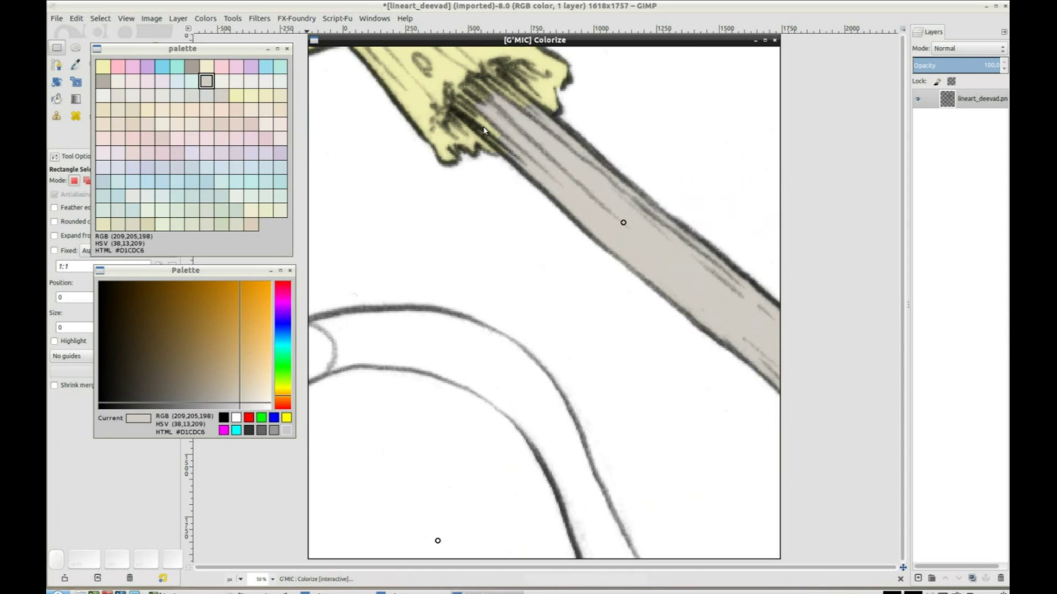
{"action": "left_click", "coordinate": [484, 122]}
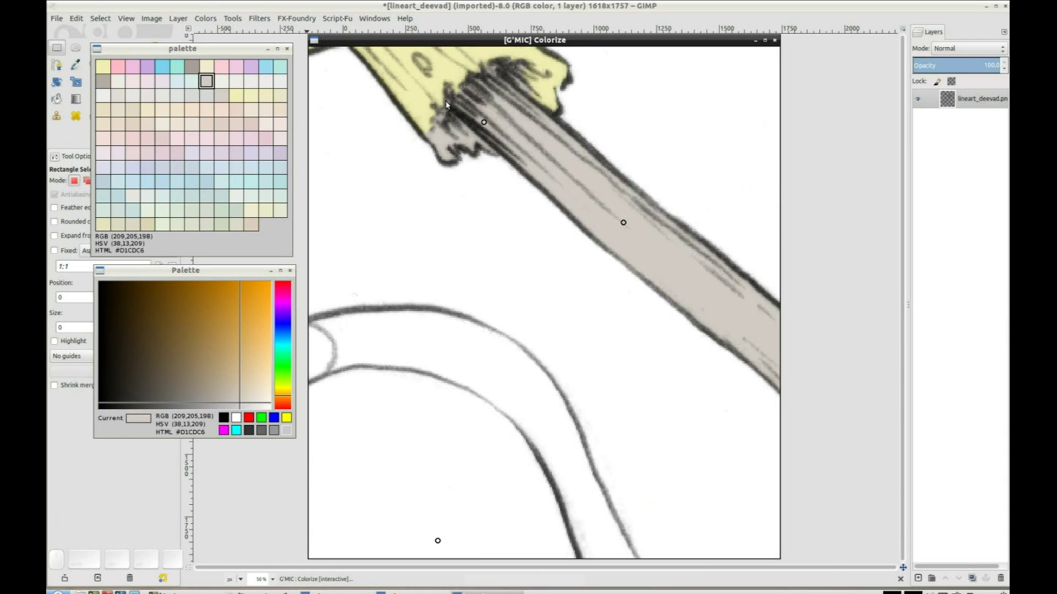
Pick the bristles' yellow, add another yellow point, and bring the girl's face into view
{"action": "right_click", "coordinate": [402, 86]}
{"action": "left_click", "coordinate": [444, 139]}
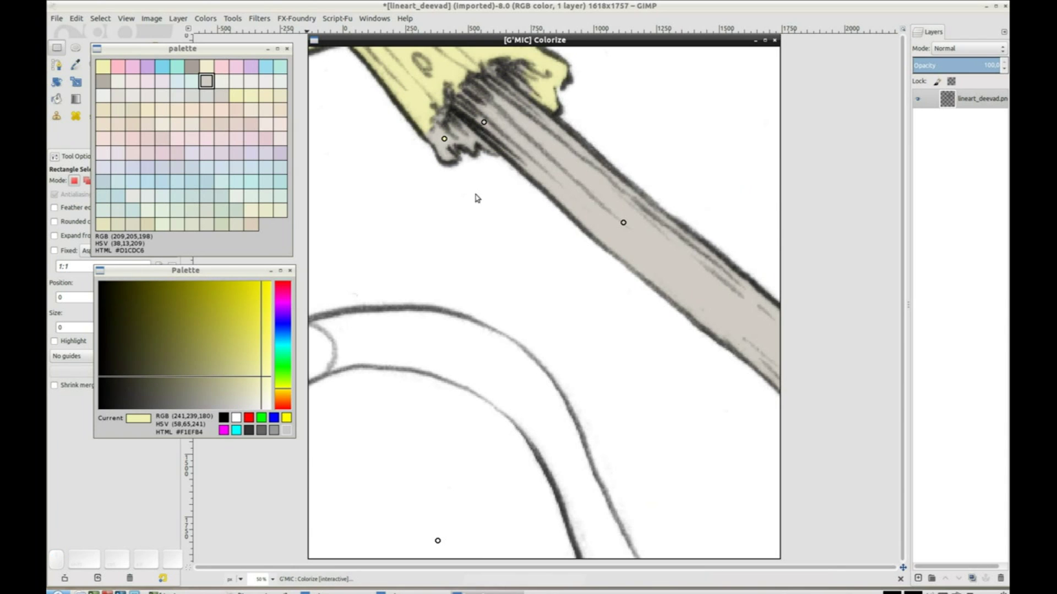
{"action": "scroll", "coordinate": [615, 149], "scroll_direction": "down", "scroll_amount": 3}
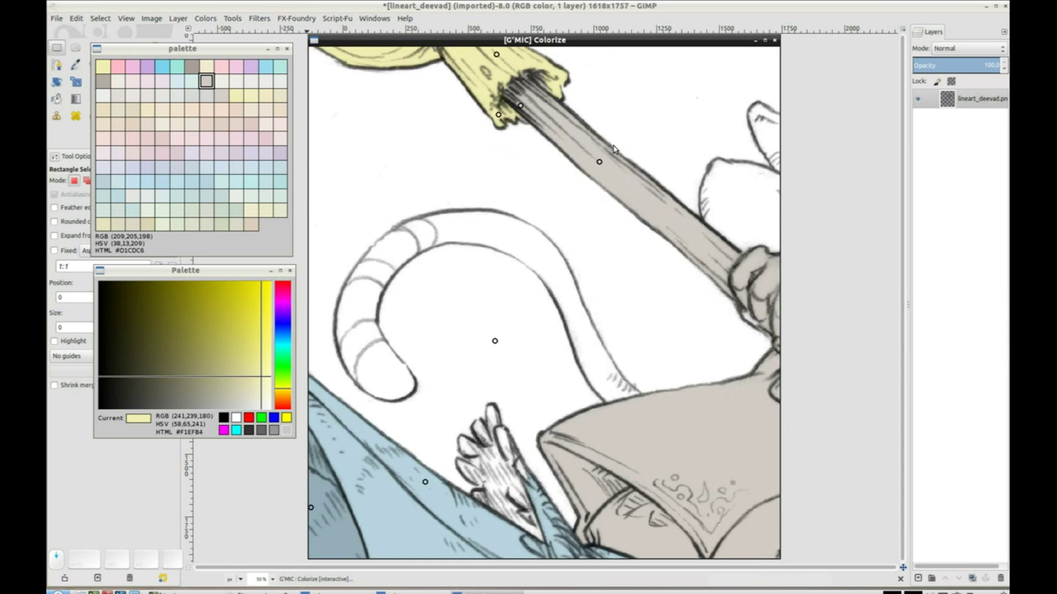
{"action": "left_click_drag", "start_coordinate": [684, 172], "coordinate": [459, 227]}
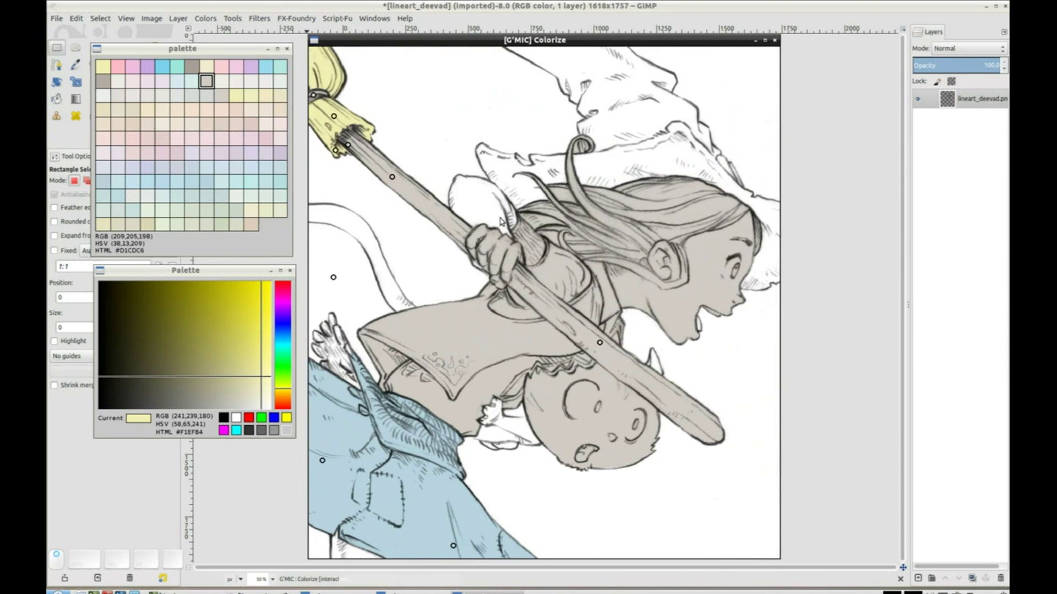
Mark the figure, sleeve, hand and leg with the light pink skin tone
{"action": "left_click", "coordinate": [265, 124]}
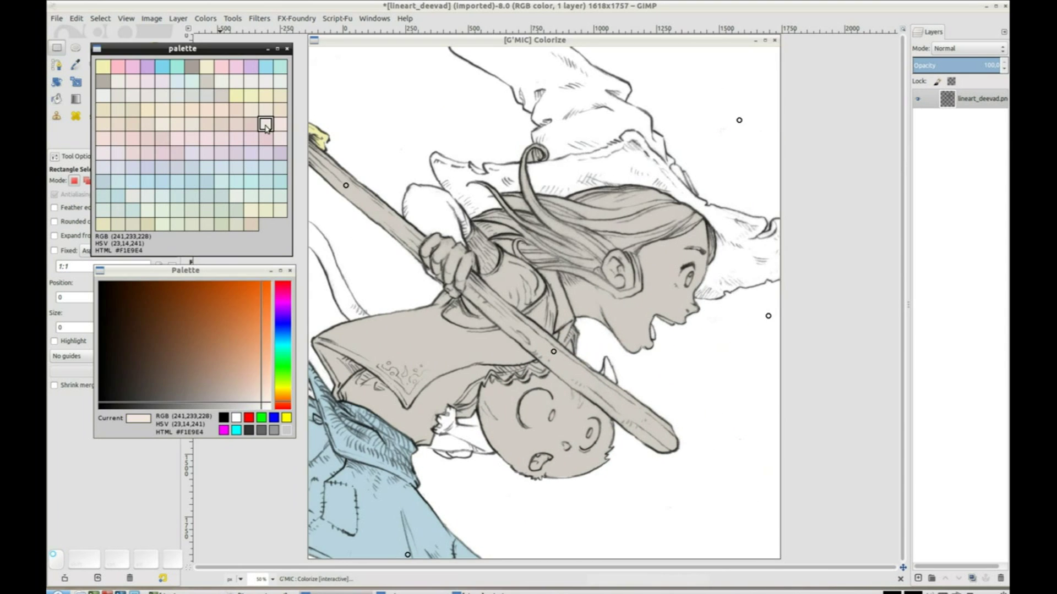
{"action": "left_click", "coordinate": [658, 274]}
{"action": "left_click", "coordinate": [423, 206]}
{"action": "left_click", "coordinate": [454, 257]}
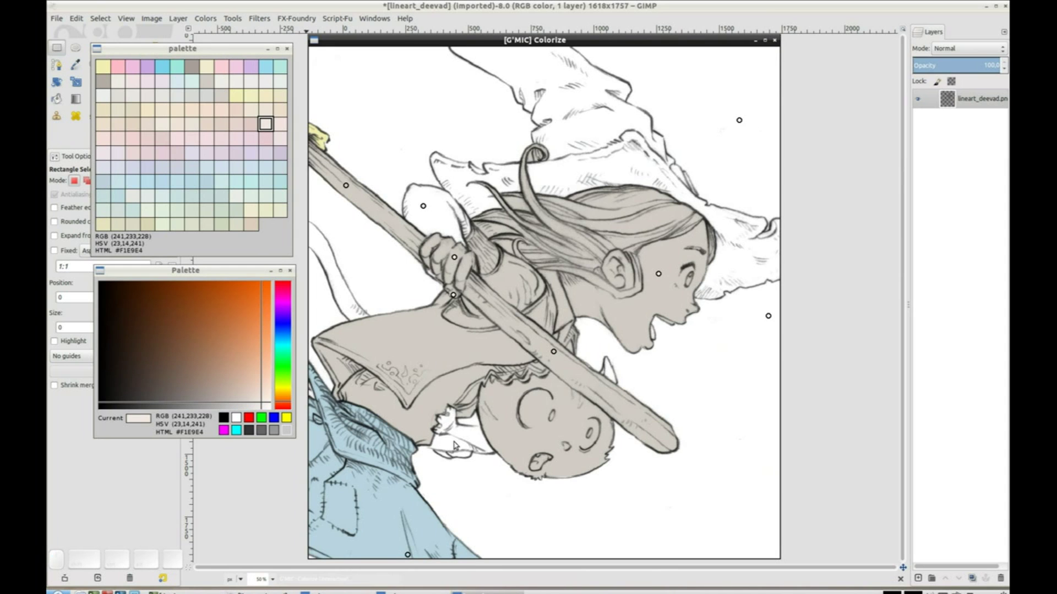
{"action": "scroll", "coordinate": [665, 403], "scroll_direction": "down", "scroll_amount": 3}
{"action": "left_click", "coordinate": [493, 383]}
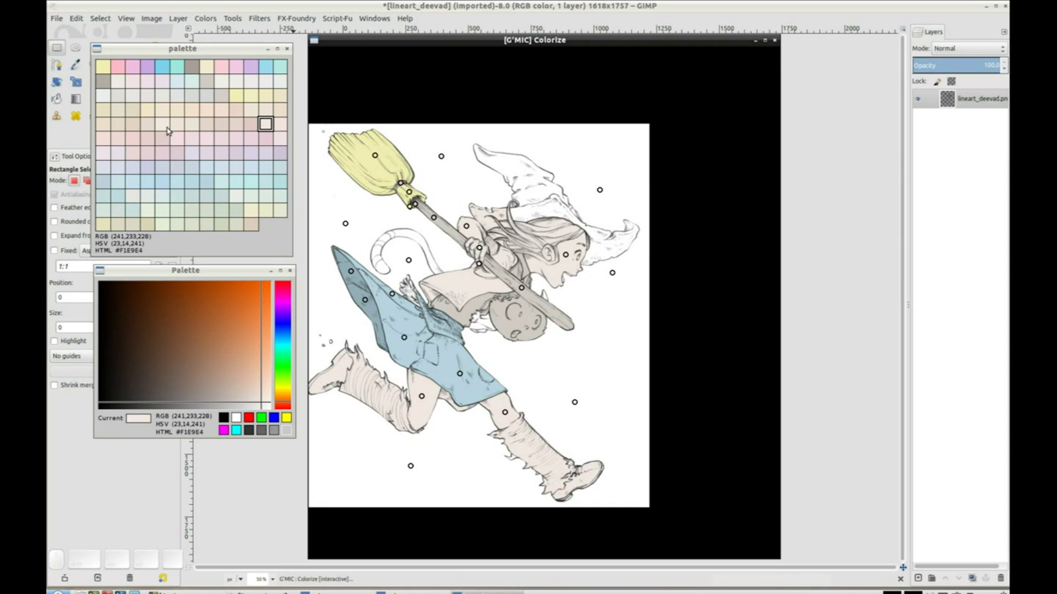
Add light blue points across the hat plus a darker blue one, then shrink markers to dots
{"action": "left_click", "coordinate": [160, 171]}
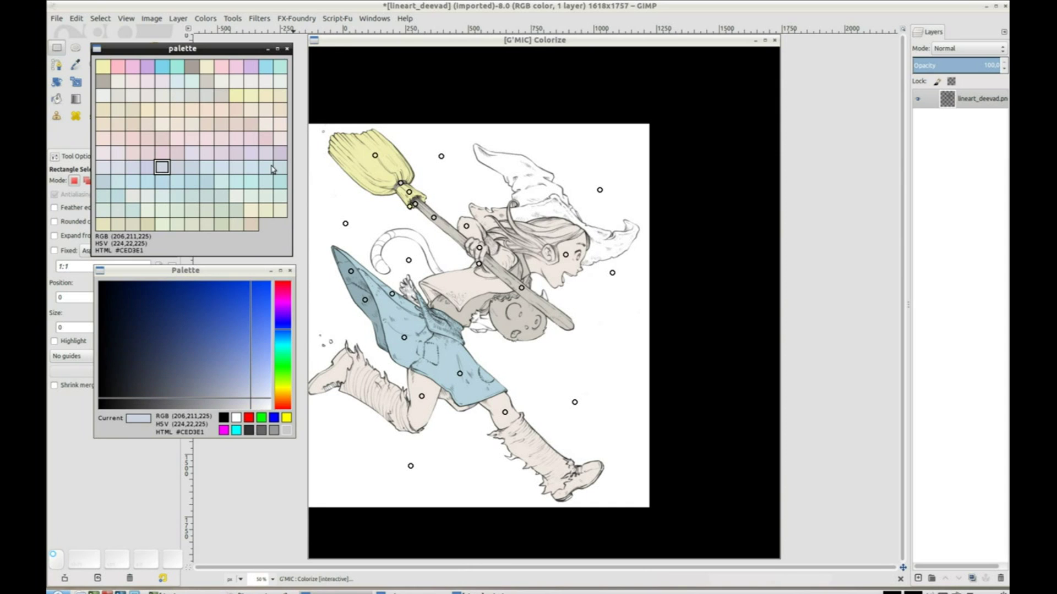
{"action": "left_click", "coordinate": [486, 219]}
{"action": "left_click", "coordinate": [526, 180]}
{"action": "left_click", "coordinate": [541, 210]}
{"action": "left_click", "coordinate": [605, 247]}
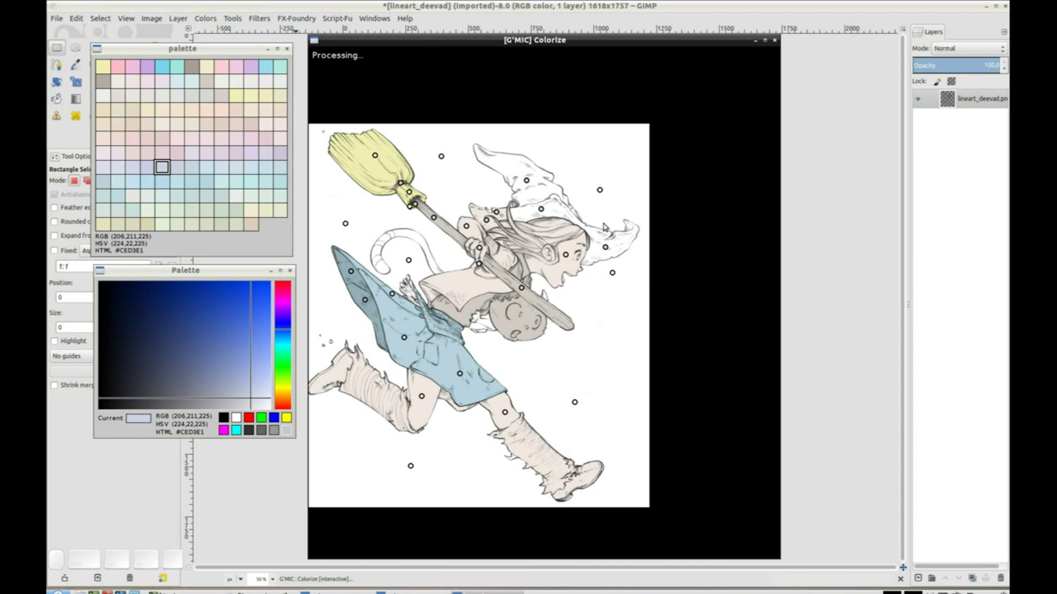
{"action": "scroll", "coordinate": [552, 224], "scroll_direction": "up", "scroll_amount": 3}
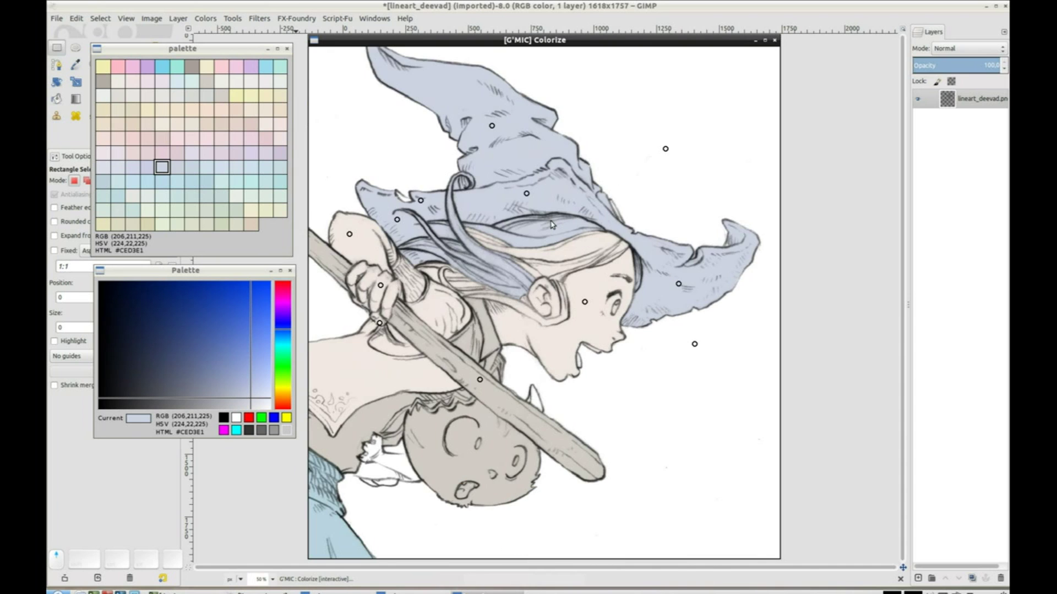
{"action": "left_click_drag", "start_coordinate": [253, 403], "coordinate": [235, 400]}
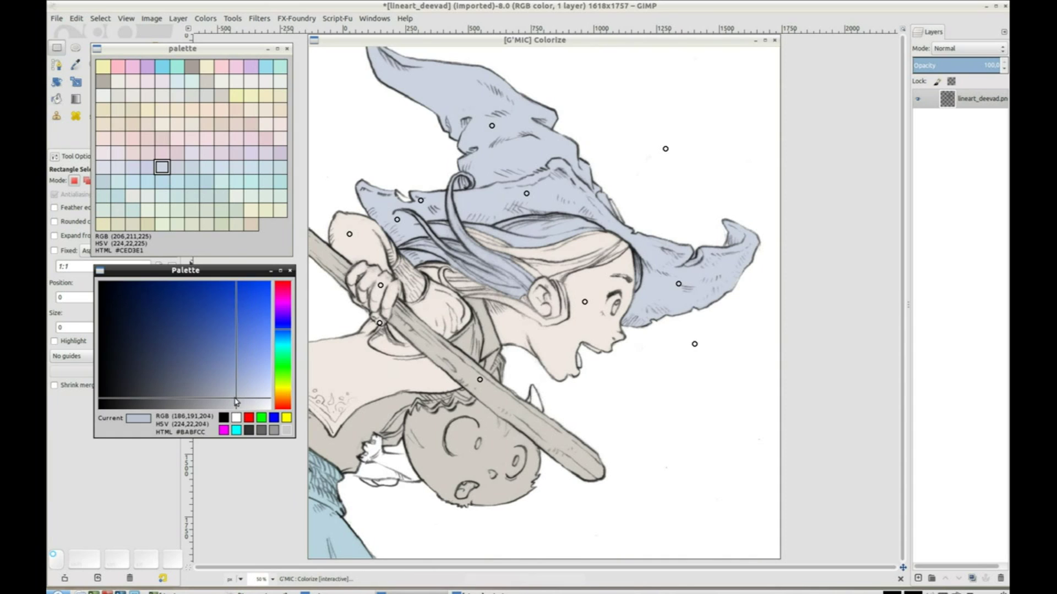
{"action": "left_click", "coordinate": [402, 197]}
{"action": "key", "text": "Tab"}
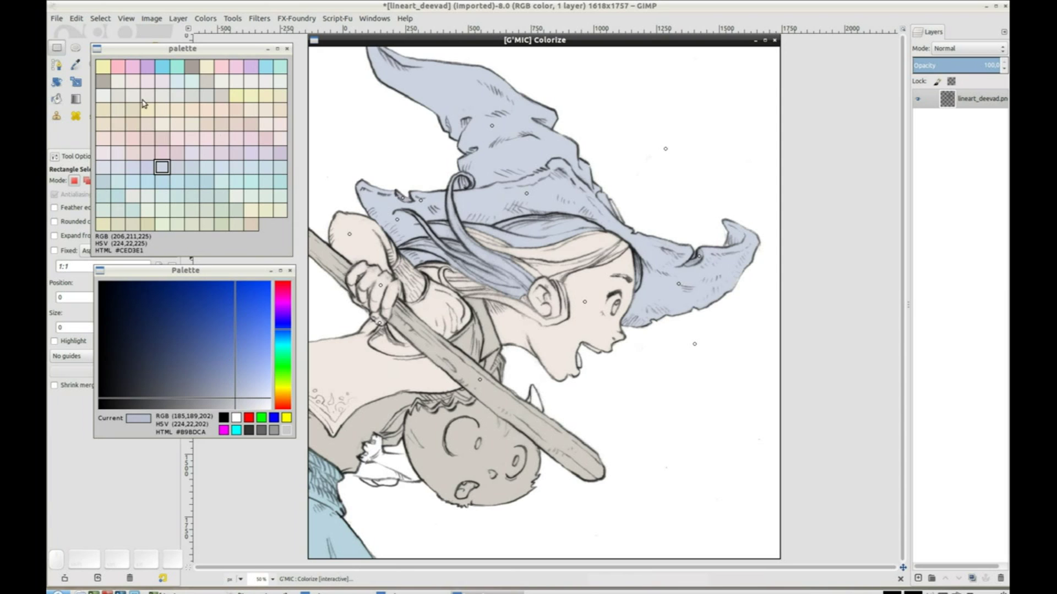
Add pale yellow points along the hair, including near and under the hat brim
{"action": "left_click", "coordinate": [203, 70]}
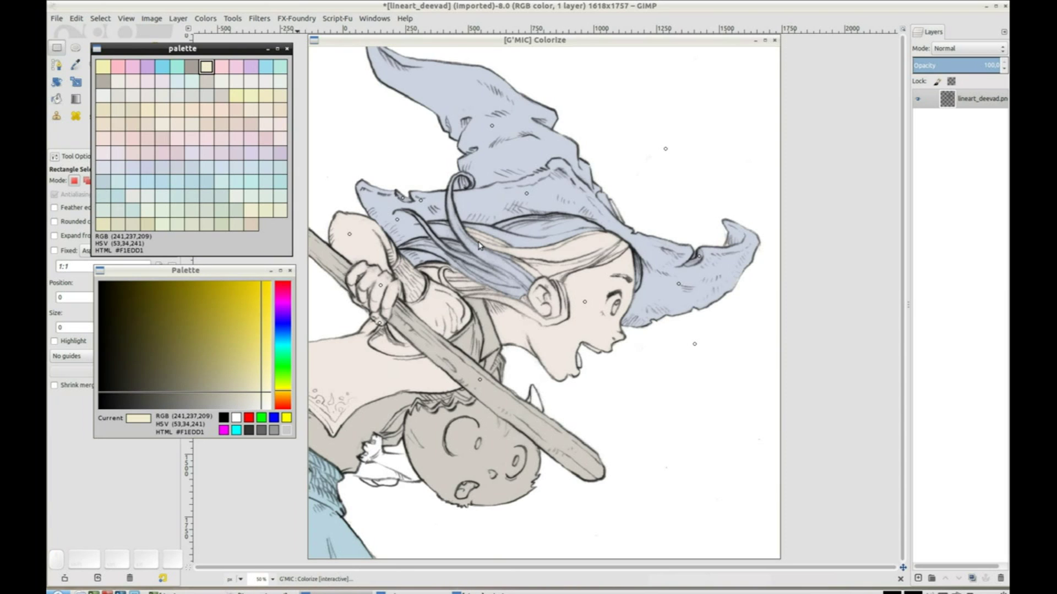
{"action": "left_click", "coordinate": [486, 230]}
{"action": "left_click", "coordinate": [486, 259]}
{"action": "left_click", "coordinate": [475, 288]}
{"action": "left_click", "coordinate": [442, 279]}
{"action": "left_click", "coordinate": [448, 201]}
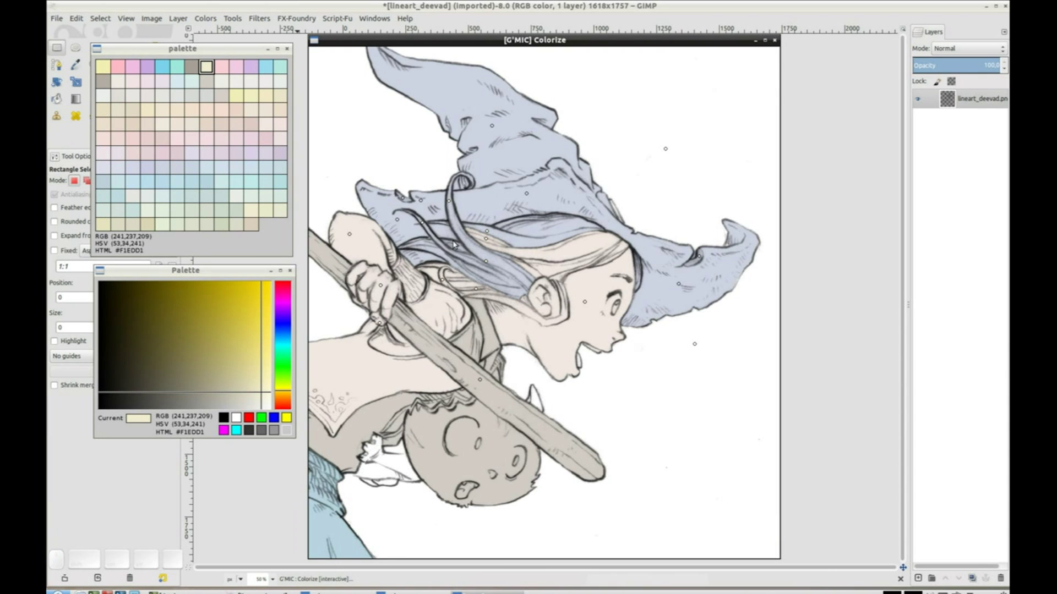
{"action": "left_click", "coordinate": [609, 247]}
{"action": "left_click", "coordinate": [638, 266]}
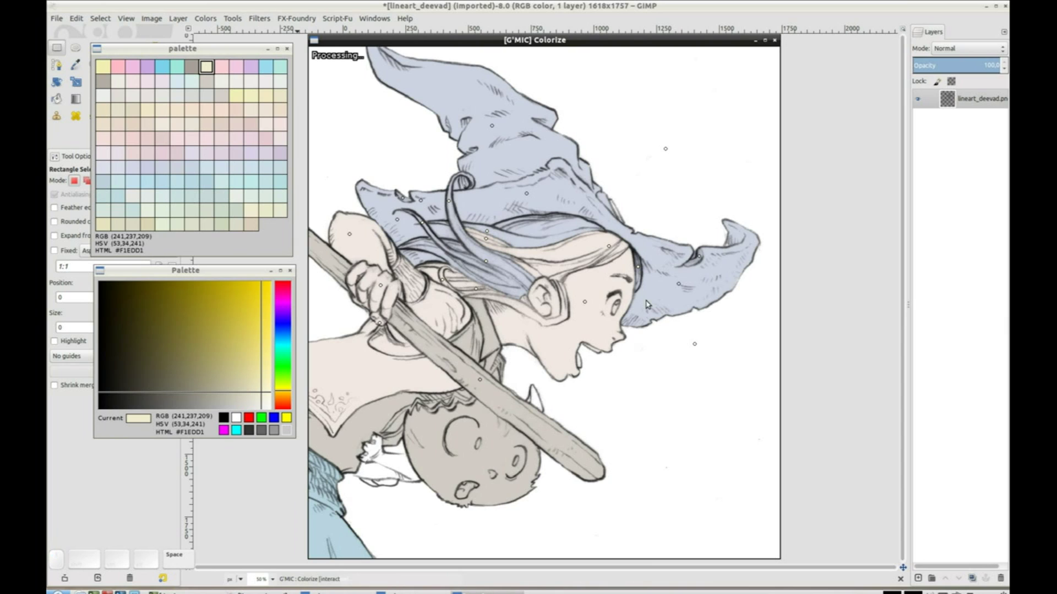
Mark the face and ear with skin tone, and the sleeve, blouse and shoulder white
{"action": "left_click", "coordinate": [562, 313]}
{"action": "left_click", "coordinate": [537, 294]}
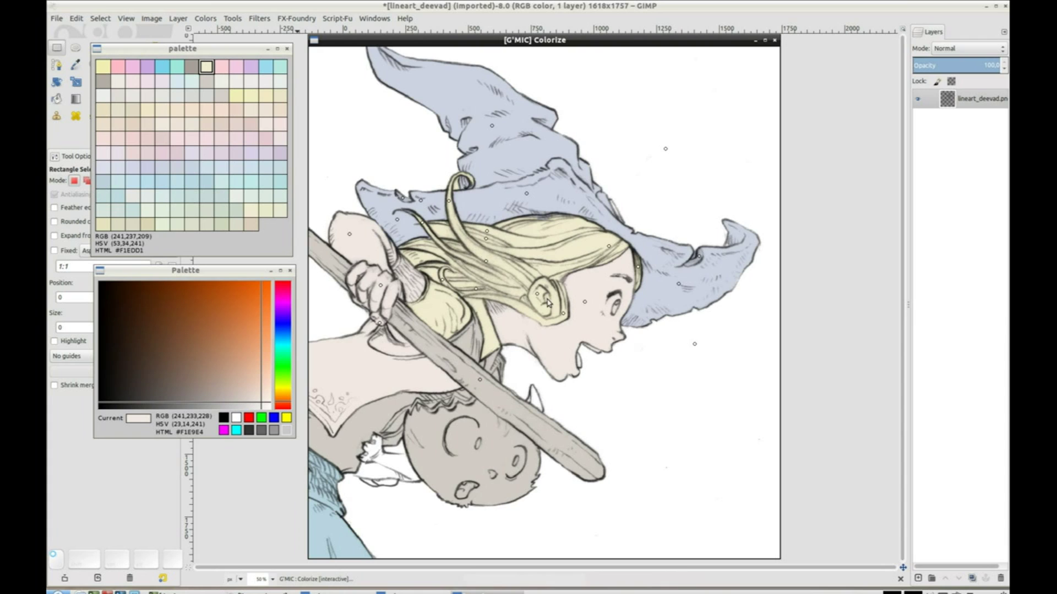
{"action": "left_click", "coordinate": [549, 301]}
{"action": "left_click", "coordinate": [236, 417]}
{"action": "left_click", "coordinate": [365, 416]}
{"action": "left_click", "coordinate": [380, 342]}
{"action": "left_click", "coordinate": [427, 304]}
{"action": "left_click", "coordinate": [487, 333]}
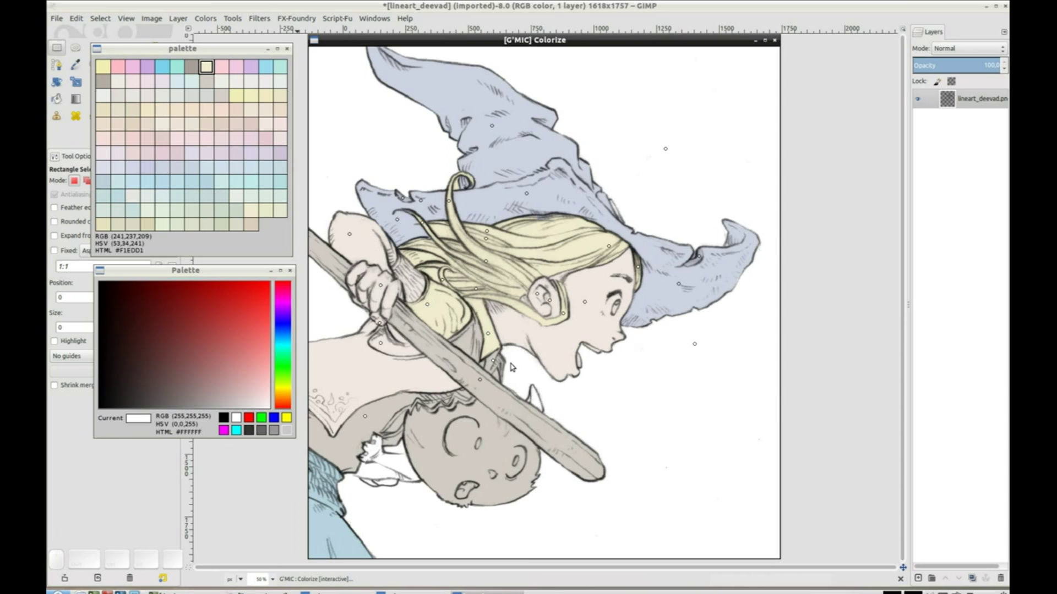
Add another white blouse point and a light grey point, refreshing the preview after each
{"action": "left_click", "coordinate": [464, 395]}
{"action": "key", "text": "space"}
{"action": "scroll", "coordinate": [574, 371], "scroll_direction": "down", "scroll_amount": 1}
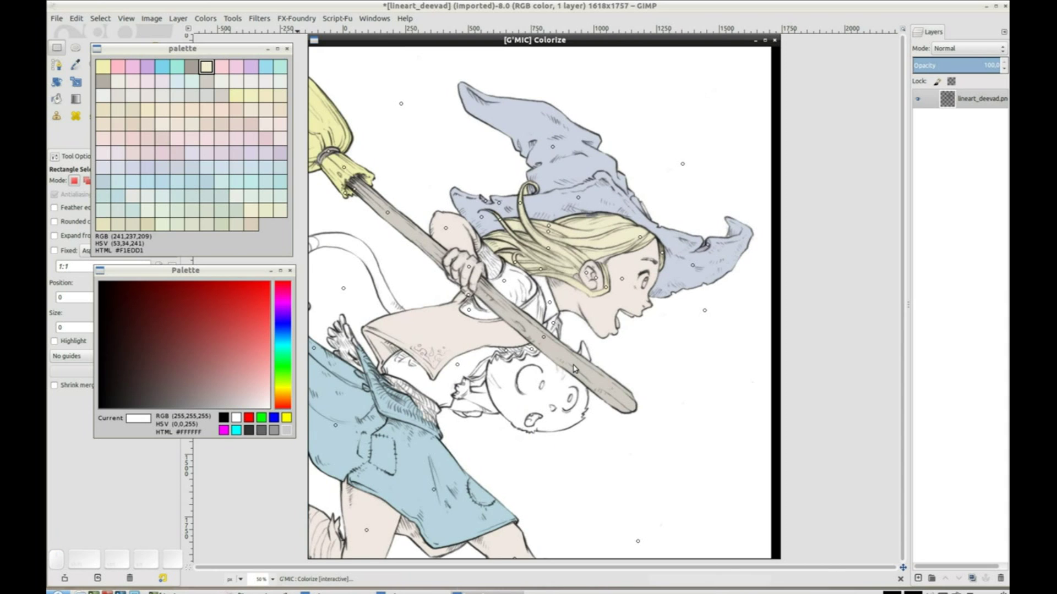
{"action": "left_click", "coordinate": [132, 95]}
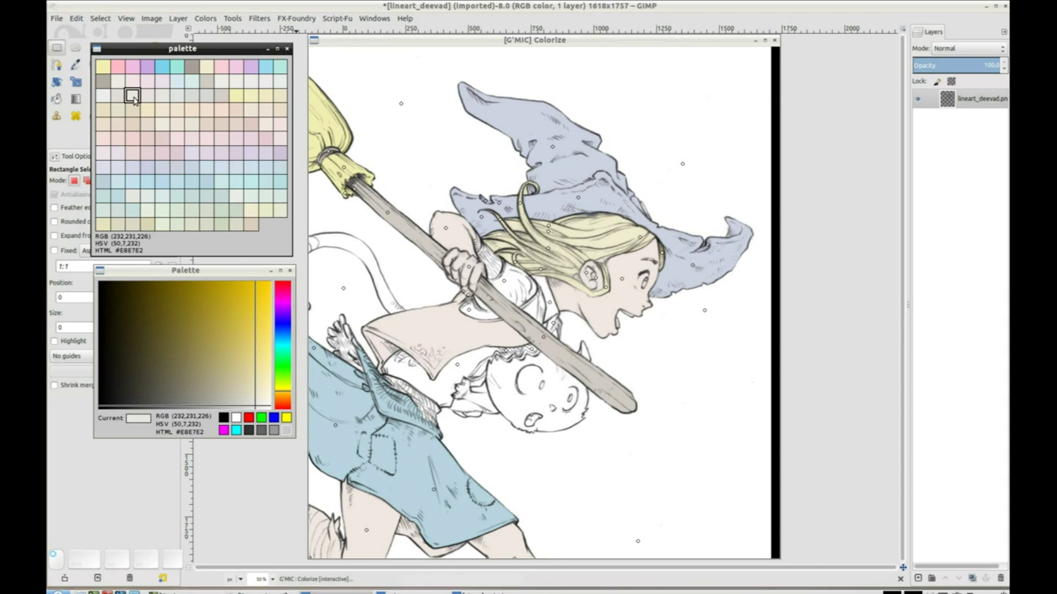
{"action": "left_click", "coordinate": [498, 265]}
{"action": "key", "text": "space"}
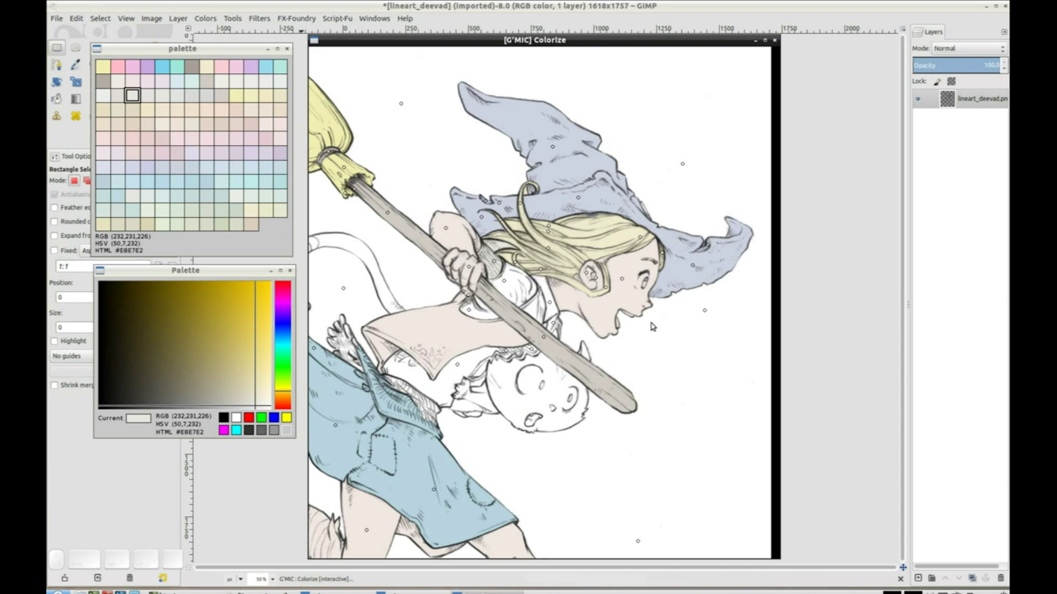
Mark the open mouth, then toggle between dimmed and full-colour preview views
{"action": "scroll", "coordinate": [622, 310], "scroll_direction": "up", "scroll_amount": 1}
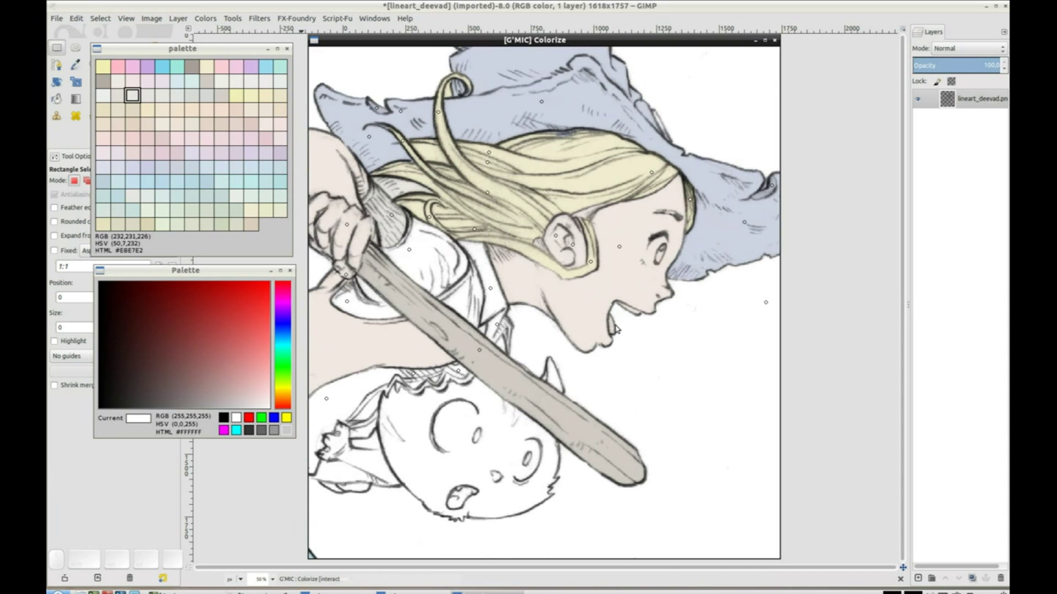
{"action": "left_click", "coordinate": [630, 309]}
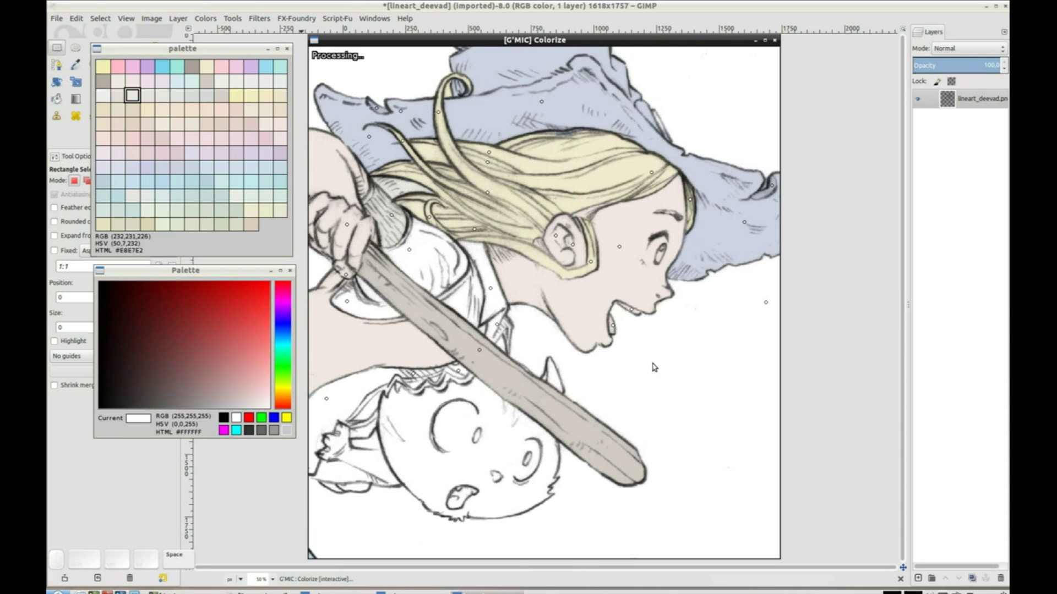
{"action": "scroll", "coordinate": [655, 358], "scroll_direction": "down", "scroll_amount": 1}
{"action": "scroll", "coordinate": [658, 358], "scroll_direction": "down", "scroll_amount": 1}
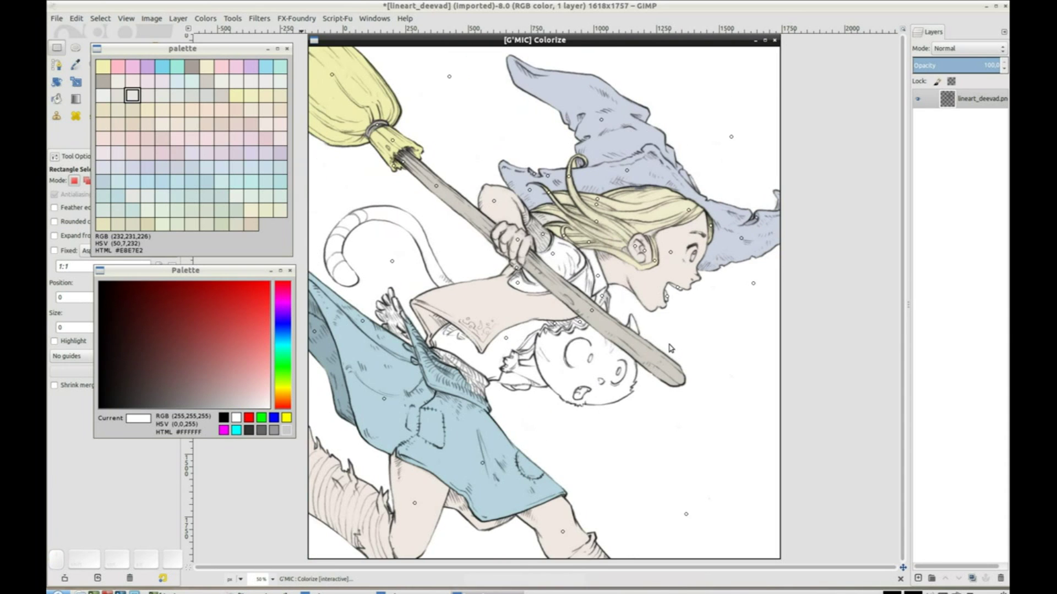
{"action": "key", "text": "Page_Down"}
{"action": "key", "text": "Page_Down"}
{"action": "key", "text": "Page_Down"}
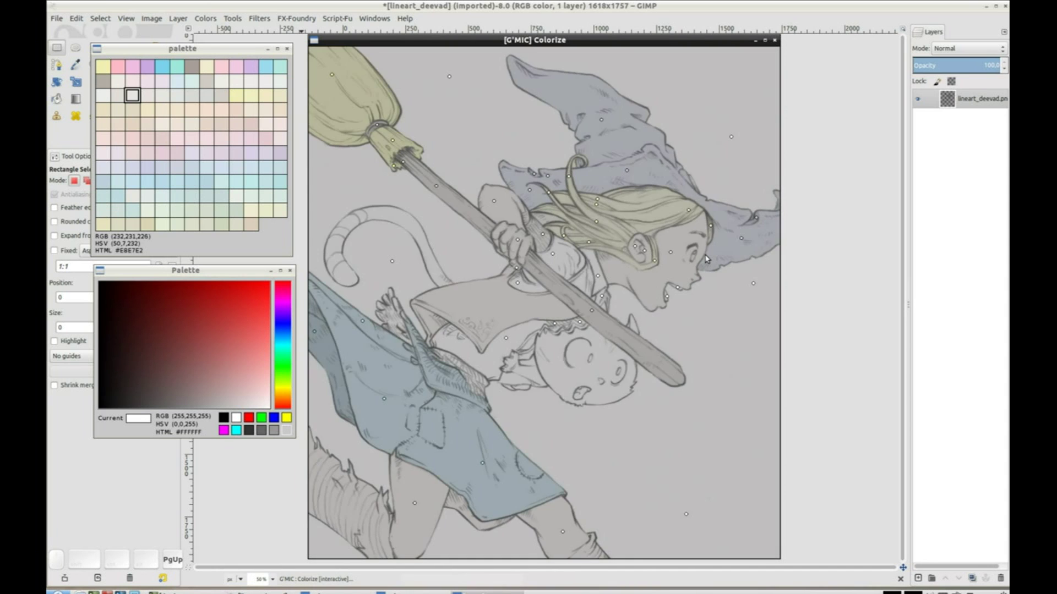
{"action": "key", "text": "Page_Down"}
{"action": "key", "text": "Page_Up"}
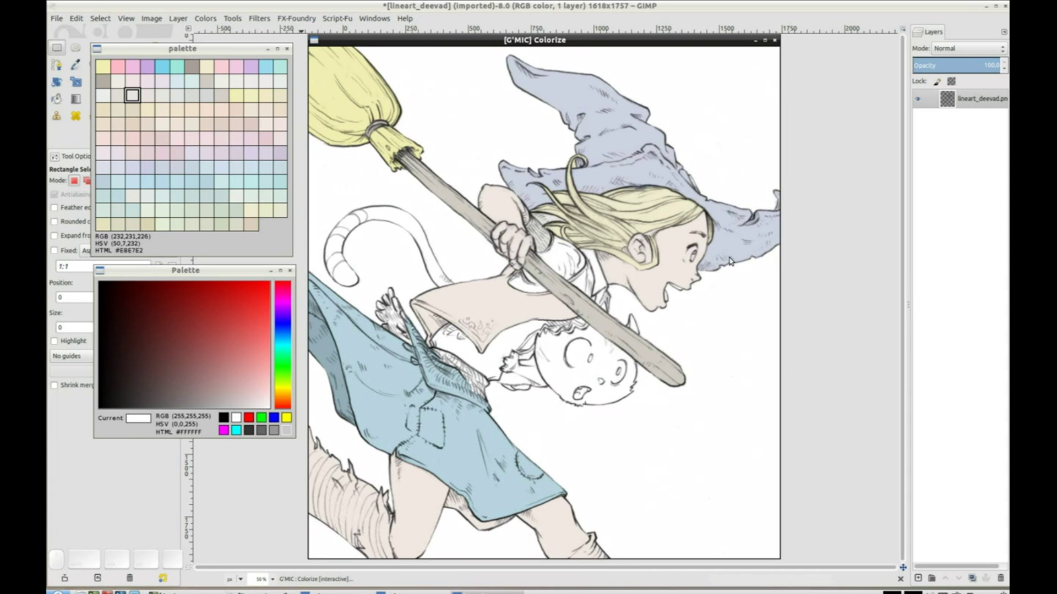
Zoom into the eye and place a colour point in the eye white
{"action": "scroll", "coordinate": [537, 291], "scroll_direction": "up", "scroll_amount": 2}
{"action": "scroll", "coordinate": [537, 291], "scroll_direction": "up", "scroll_amount": 2}
{"action": "scroll", "coordinate": [537, 291], "scroll_direction": "up", "scroll_amount": 1}
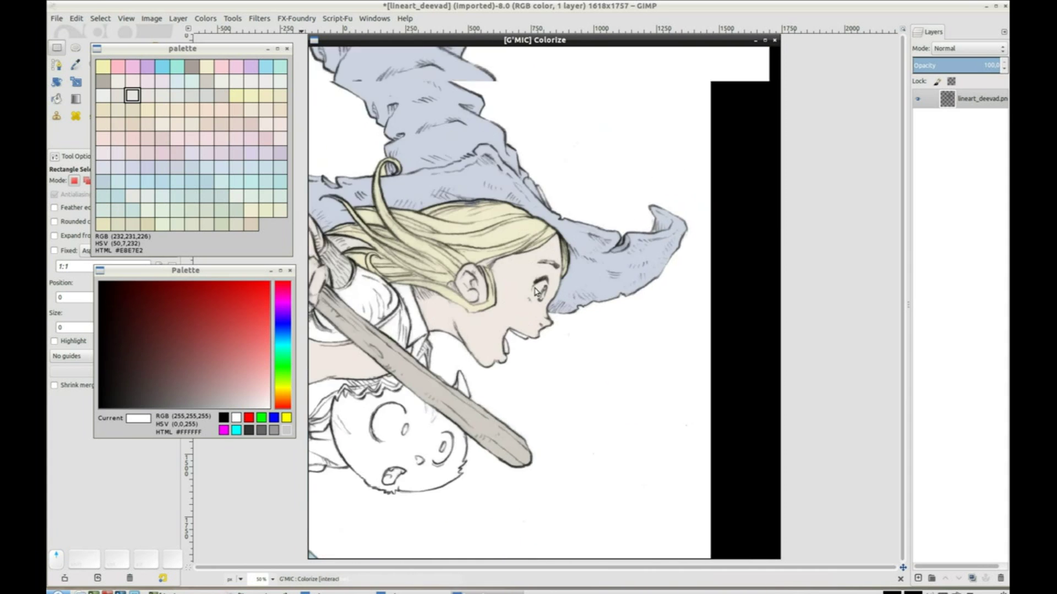
{"action": "scroll", "coordinate": [536, 292], "scroll_direction": "up", "scroll_amount": 2}
{"action": "scroll", "coordinate": [536, 291], "scroll_direction": "up", "scroll_amount": 1}
{"action": "scroll", "coordinate": [536, 291], "scroll_direction": "up", "scroll_amount": 1}
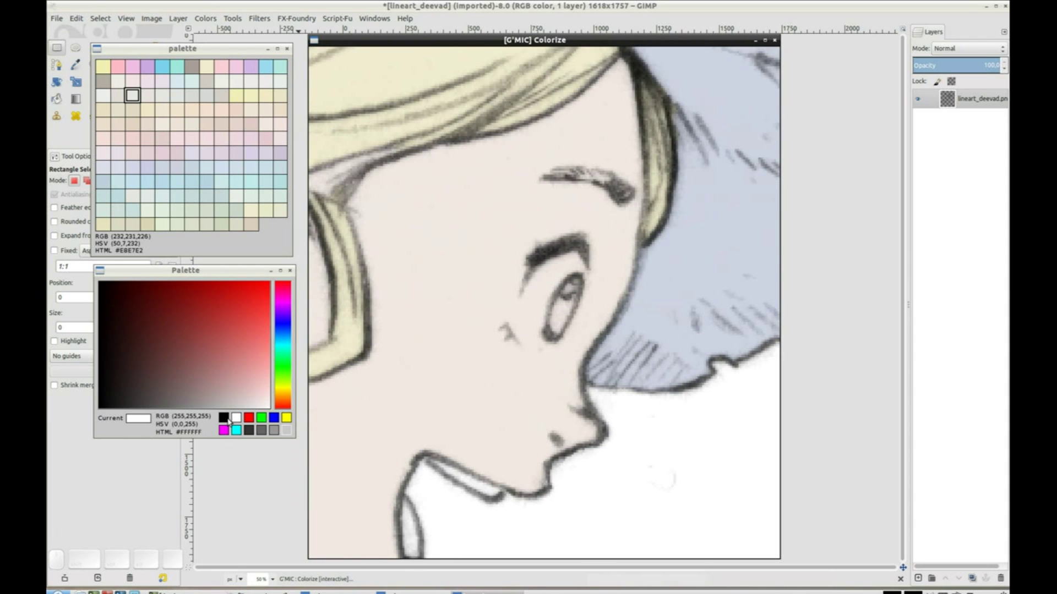
{"action": "left_click", "coordinate": [564, 314]}
Colour the iris cyan-blue, then zoom out and add a yellow point on the hair
{"action": "left_click", "coordinate": [283, 344]}
{"action": "left_click", "coordinate": [251, 322]}
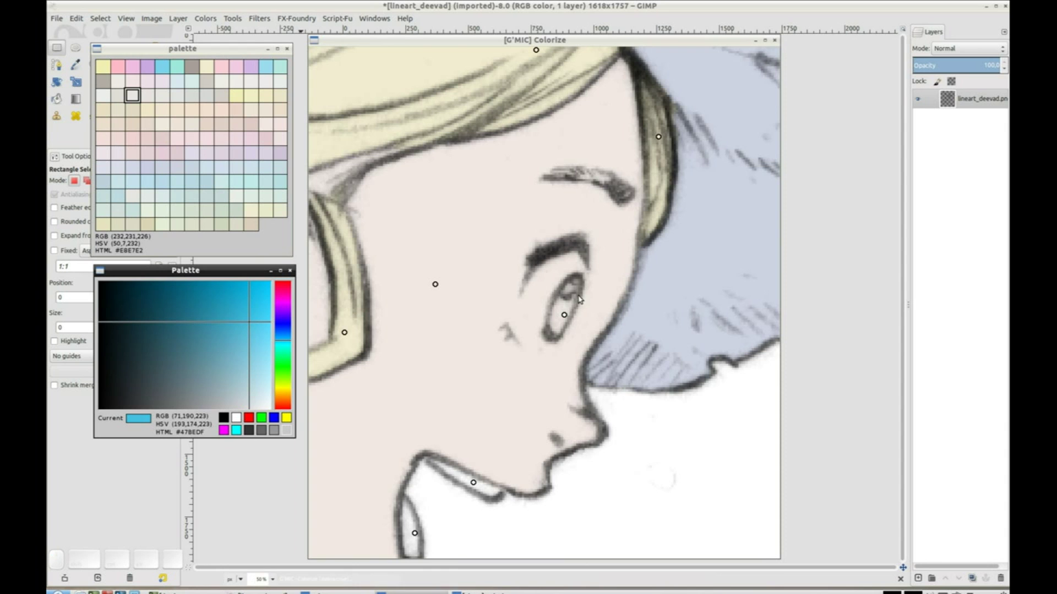
{"action": "left_click", "coordinate": [568, 288]}
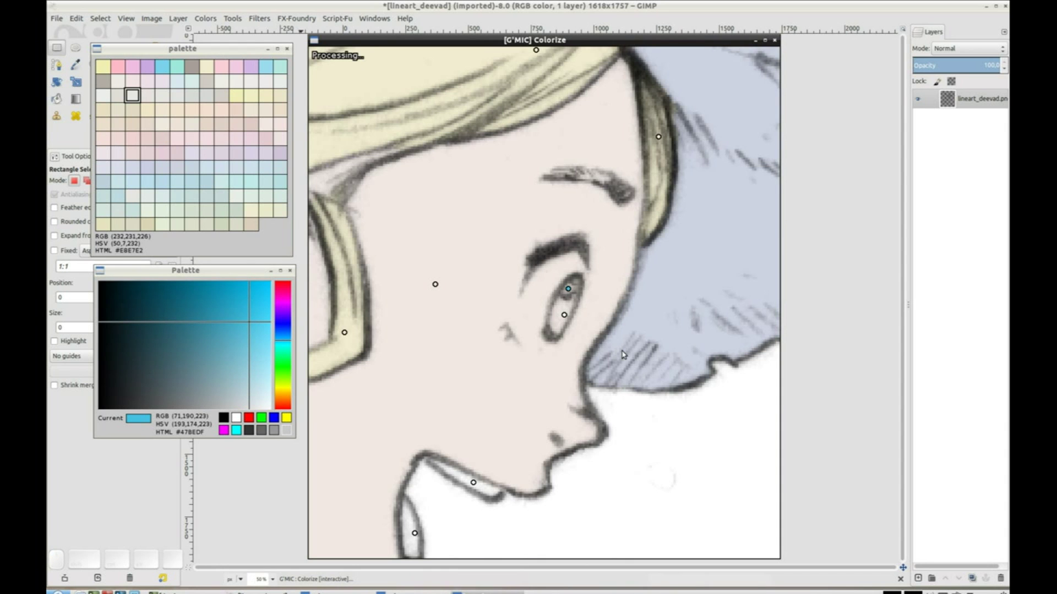
{"action": "scroll", "coordinate": [622, 354], "scroll_direction": "down", "scroll_amount": 2}
{"action": "scroll", "coordinate": [614, 352], "scroll_direction": "down", "scroll_amount": 1}
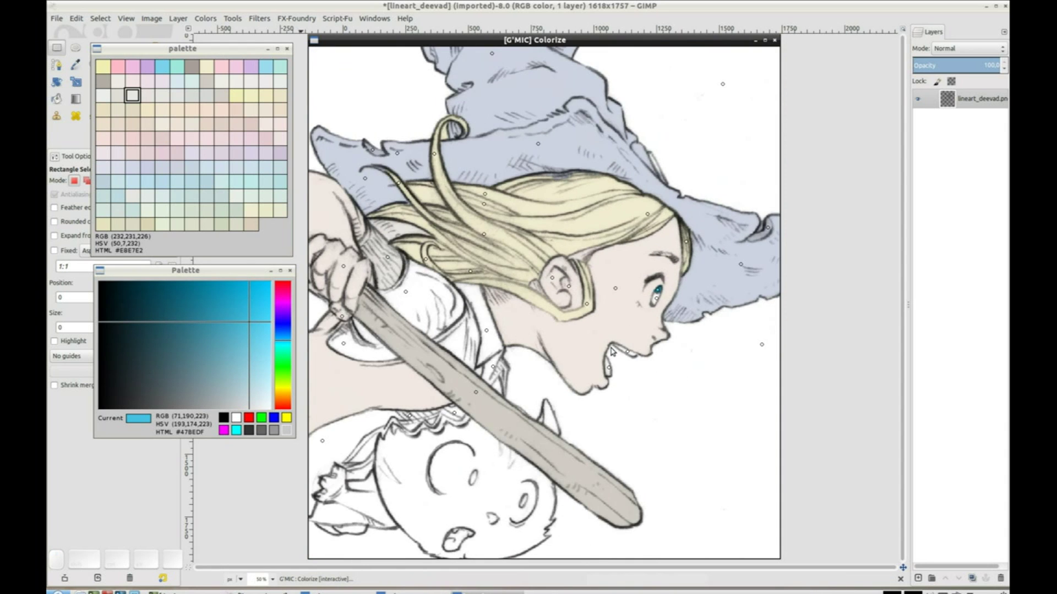
{"action": "left_click", "coordinate": [577, 256]}
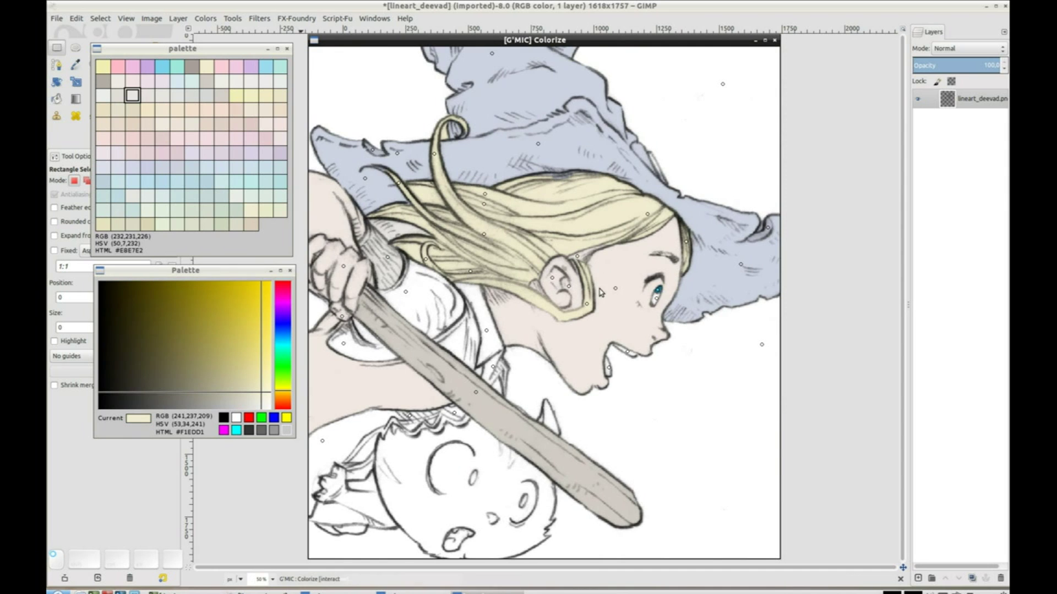
Colour the collar light blue and the feathered dress tuft darker blue, then zoom back out
{"action": "mouse_move", "coordinate": [637, 418]}
{"action": "left_mouse_down"}
{"action": "mouse_move", "coordinate": [699, 350]}
{"action": "mouse_move", "coordinate": [655, 319]}
{"action": "left_mouse_up"}
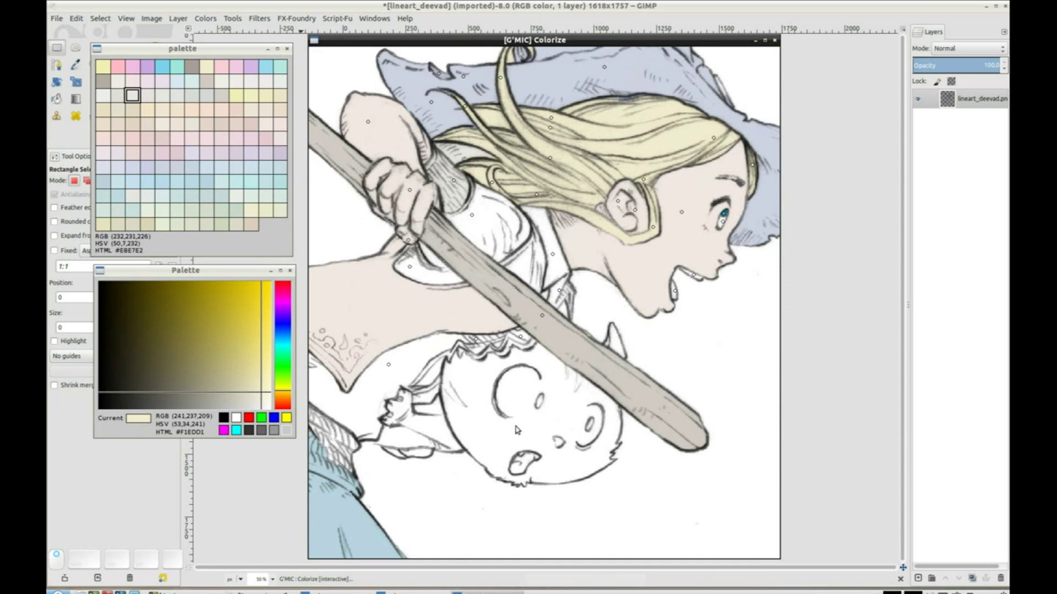
{"action": "scroll", "coordinate": [458, 411], "scroll_direction": "up", "scroll_amount": 2}
{"action": "left_click", "coordinate": [461, 383]}
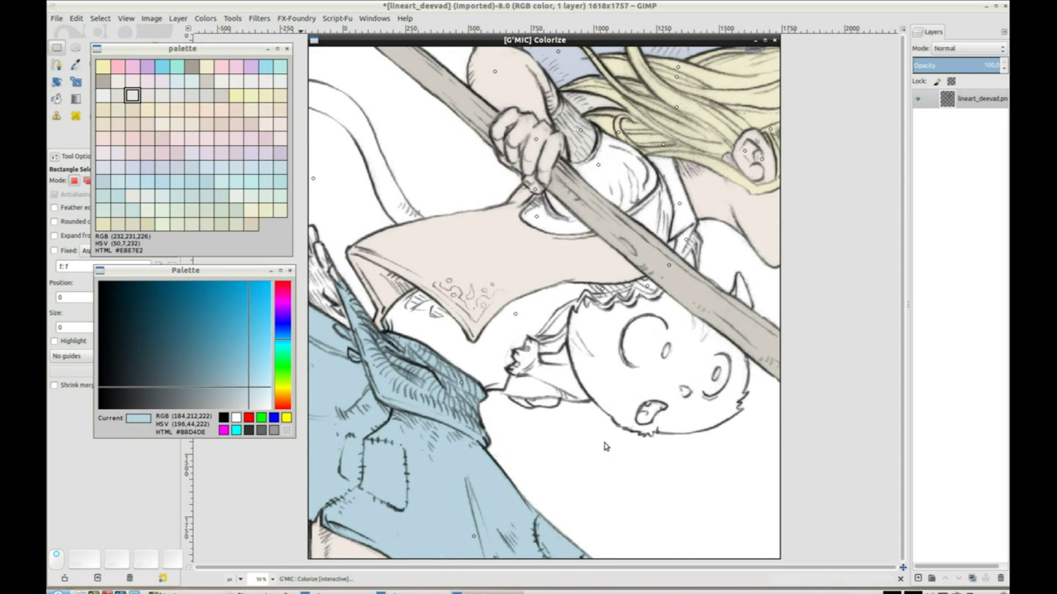
{"action": "left_click_drag", "start_coordinate": [543, 447], "coordinate": [676, 444]}
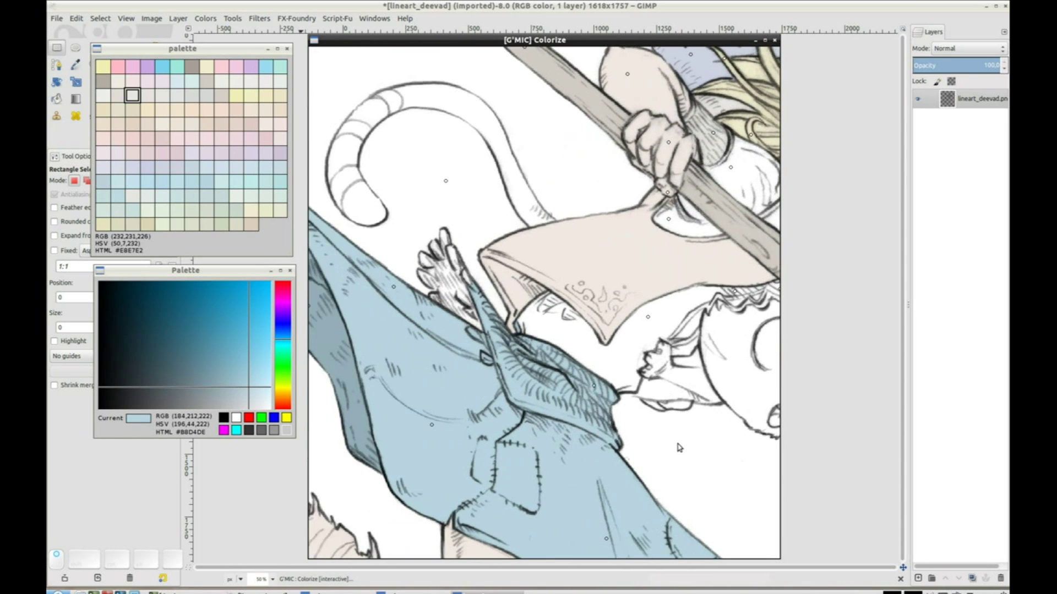
{"action": "left_click", "coordinate": [446, 273]}
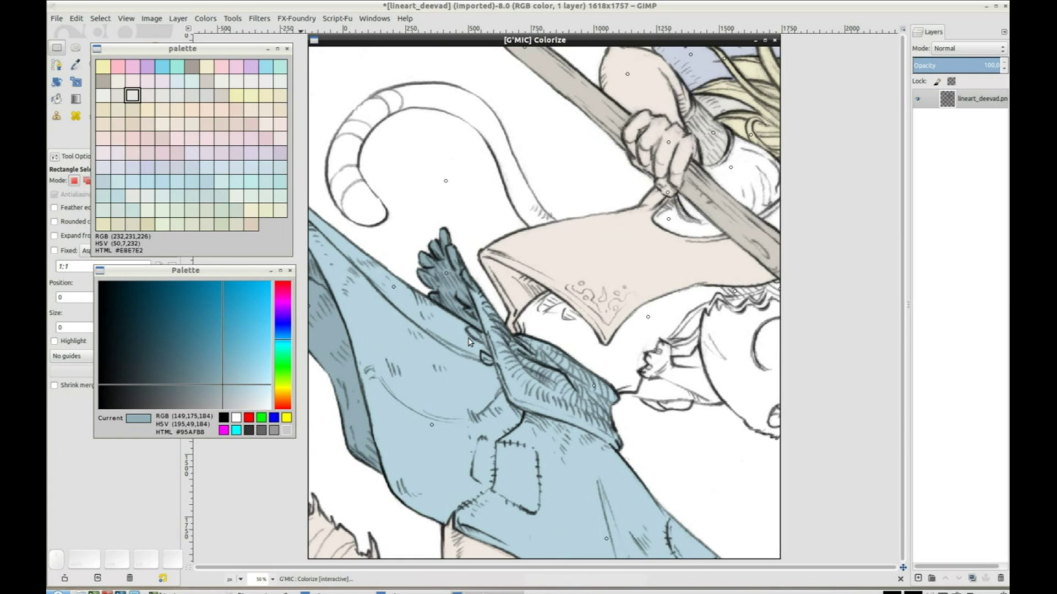
{"action": "scroll", "coordinate": [649, 363], "scroll_direction": "down", "scroll_amount": 1}
{"action": "scroll", "coordinate": [687, 443], "scroll_direction": "down", "scroll_amount": 1}
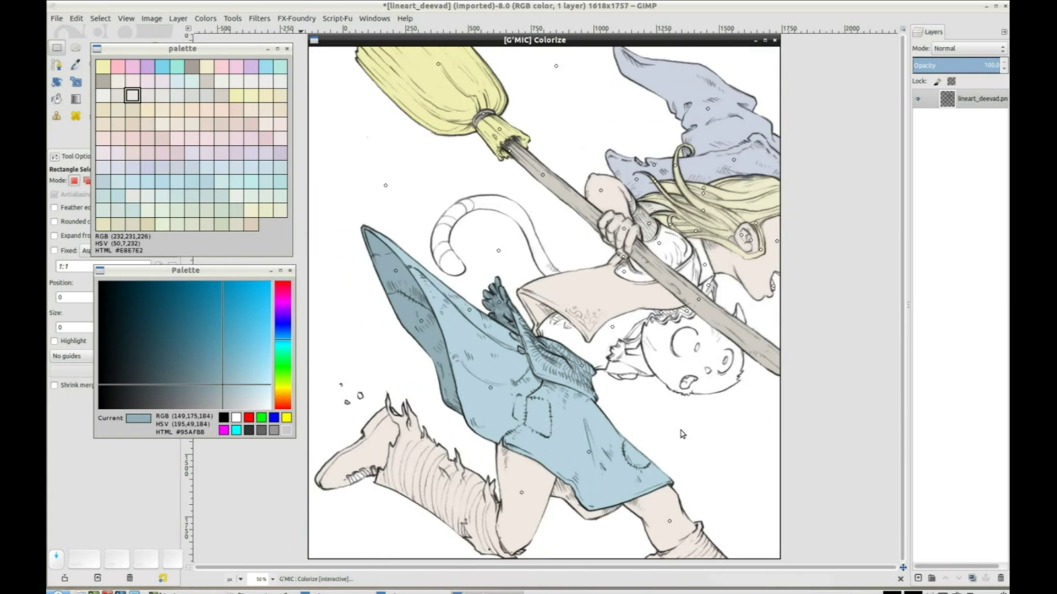
{"action": "scroll", "coordinate": [686, 444], "scroll_direction": "down", "scroll_amount": 1}
{"action": "scroll", "coordinate": [686, 444], "scroll_direction": "down", "scroll_amount": 1}
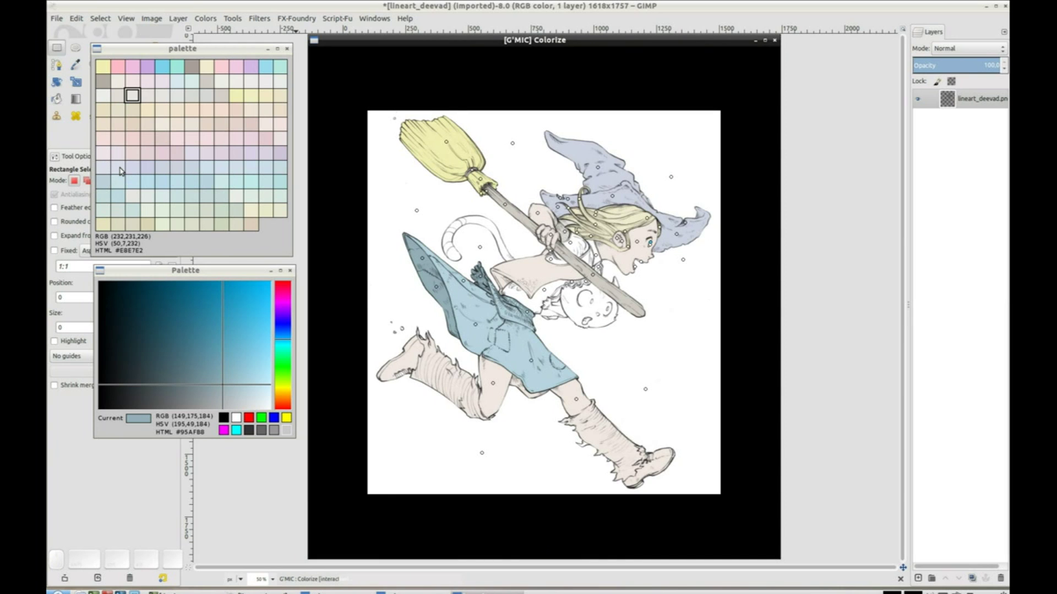
Colour the leg warmer very light grey and the boots pure white, then hide points to check
{"action": "left_click", "coordinate": [103, 95]}
{"action": "left_click", "coordinate": [442, 375]}
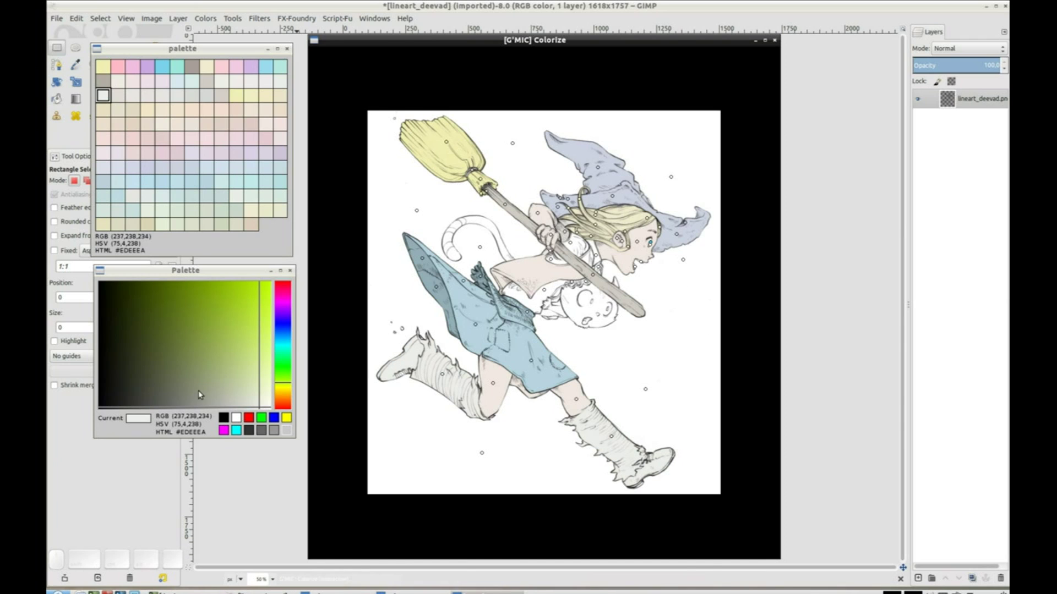
{"action": "left_click", "coordinate": [236, 417]}
{"action": "left_click", "coordinate": [654, 469]}
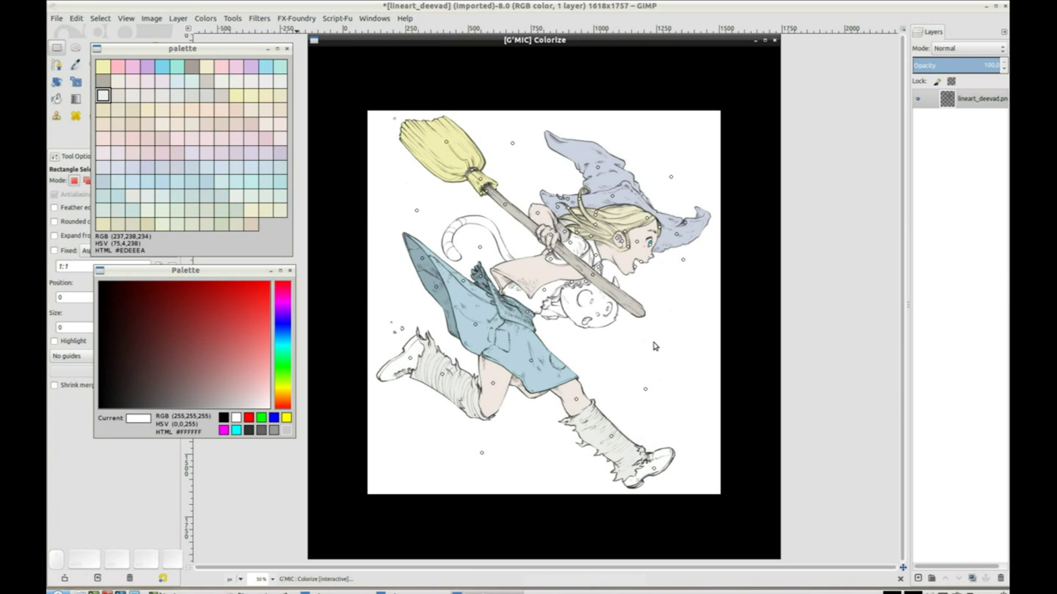
{"action": "key", "text": "Tab"}
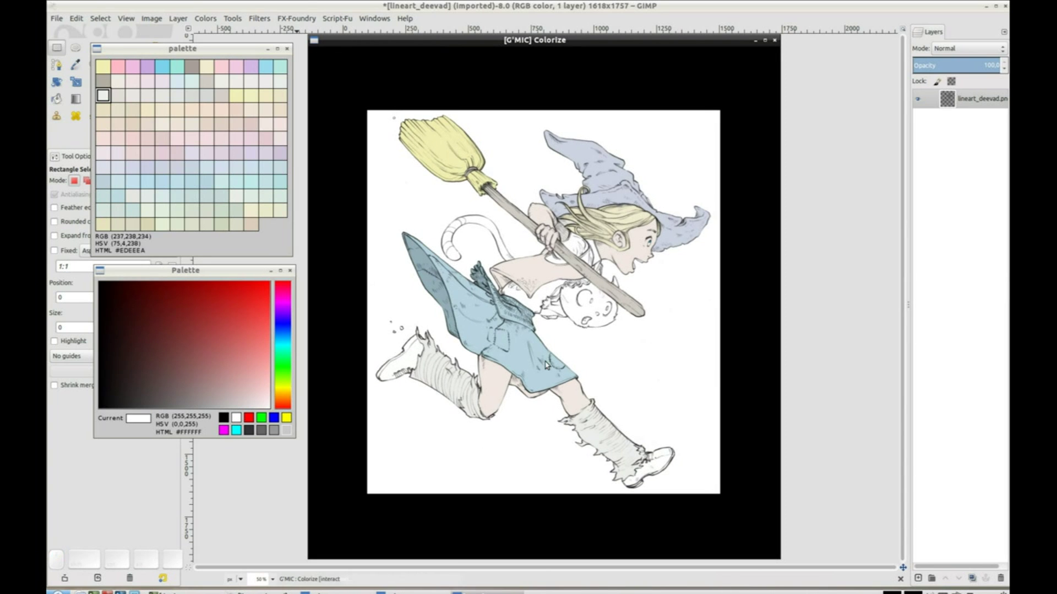
{"action": "scroll", "coordinate": [543, 324], "scroll_direction": "up", "scroll_amount": 3}
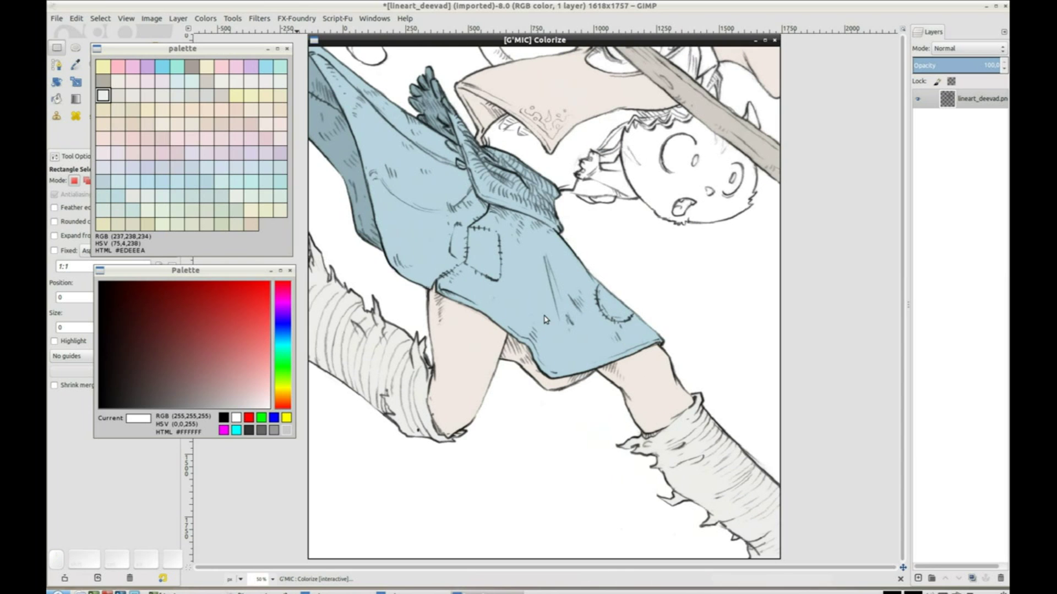
Show the points again and add a darker grey-blue point on the skirt's lower hem
{"action": "key", "text": "Tab"}
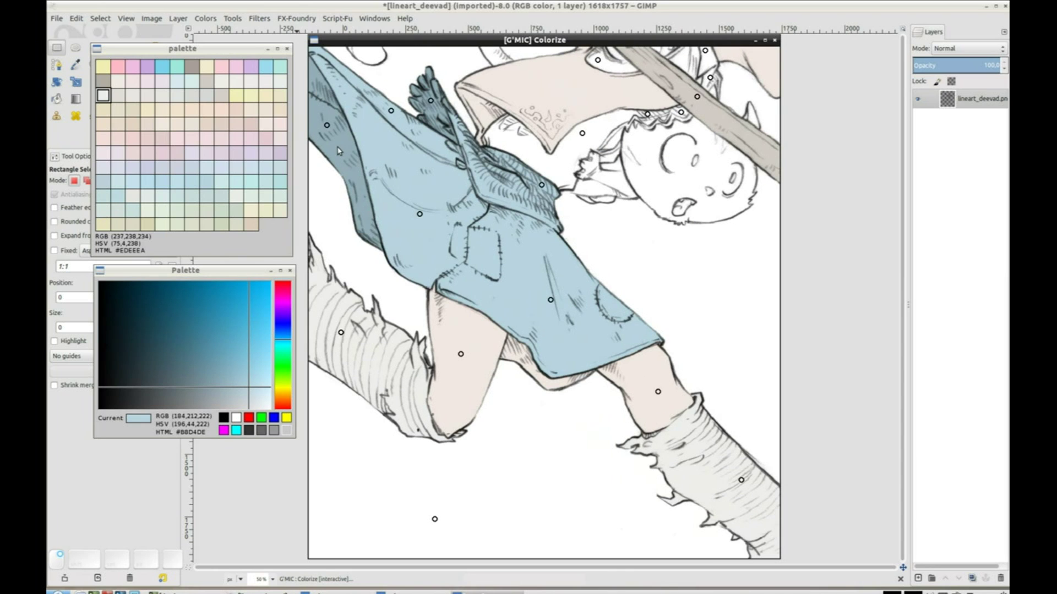
{"action": "left_click", "coordinate": [521, 353]}
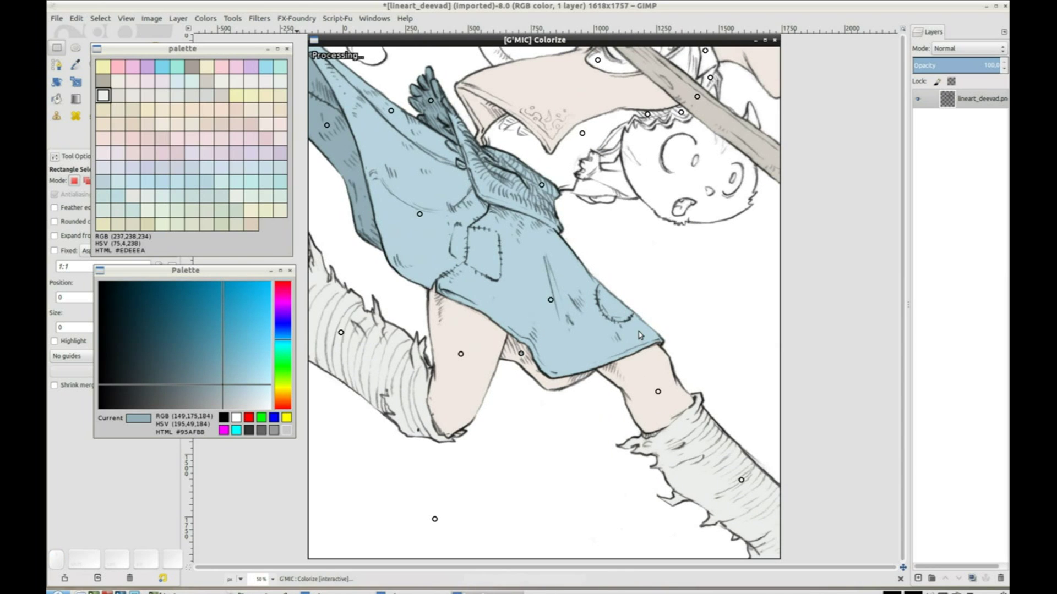
{"action": "scroll", "coordinate": [652, 283], "scroll_direction": "down", "scroll_amount": 1}
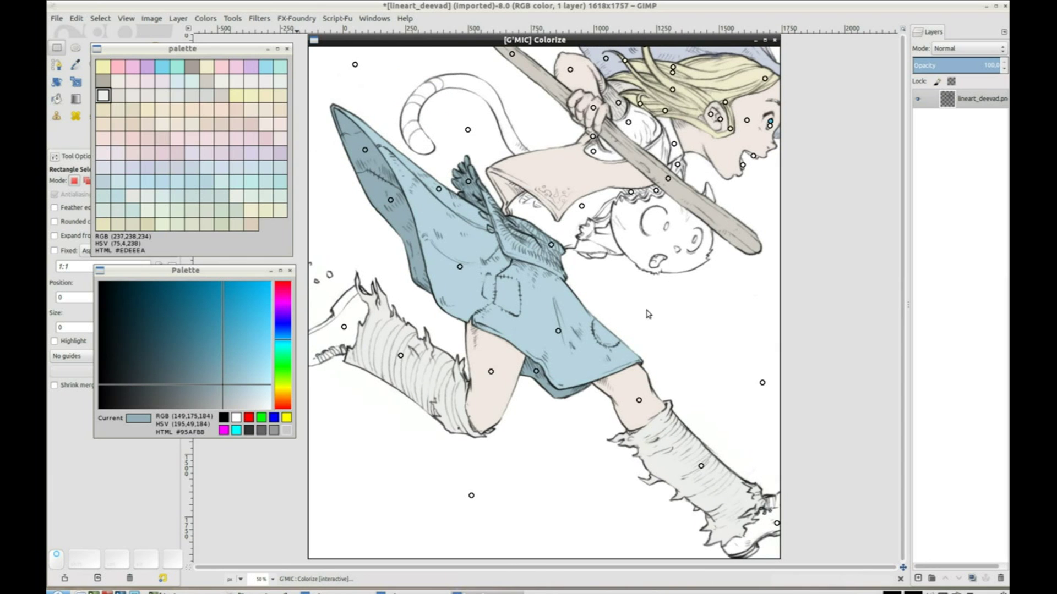
{"action": "left_click_drag", "start_coordinate": [670, 286], "coordinate": [629, 331]}
{"action": "left_click_drag", "start_coordinate": [695, 338], "coordinate": [607, 398]}
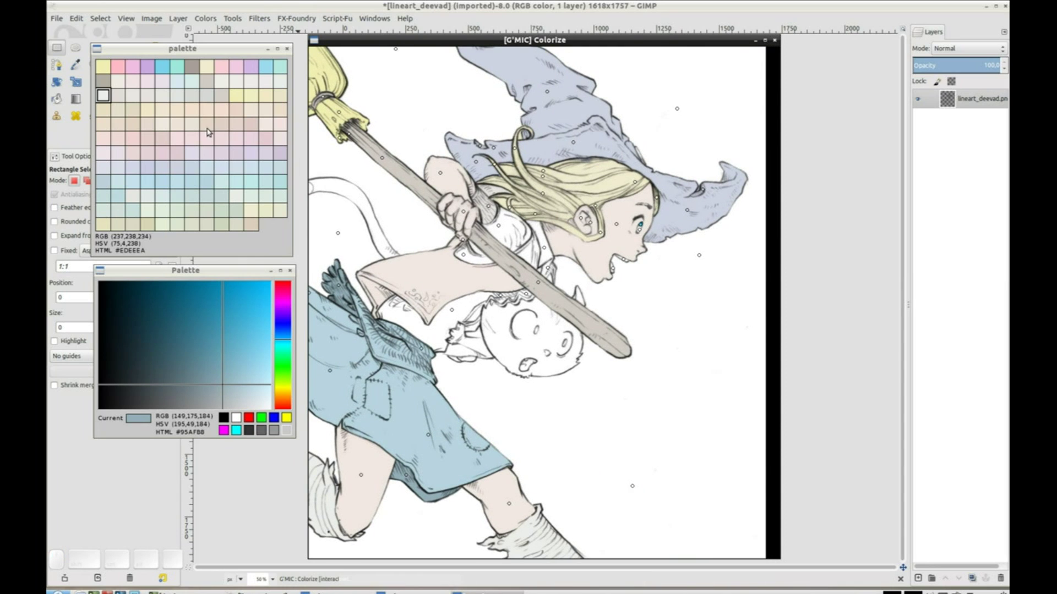
Add warm pale-peach points on the small creature's head and the curled tail
{"action": "left_click", "coordinate": [241, 113]}
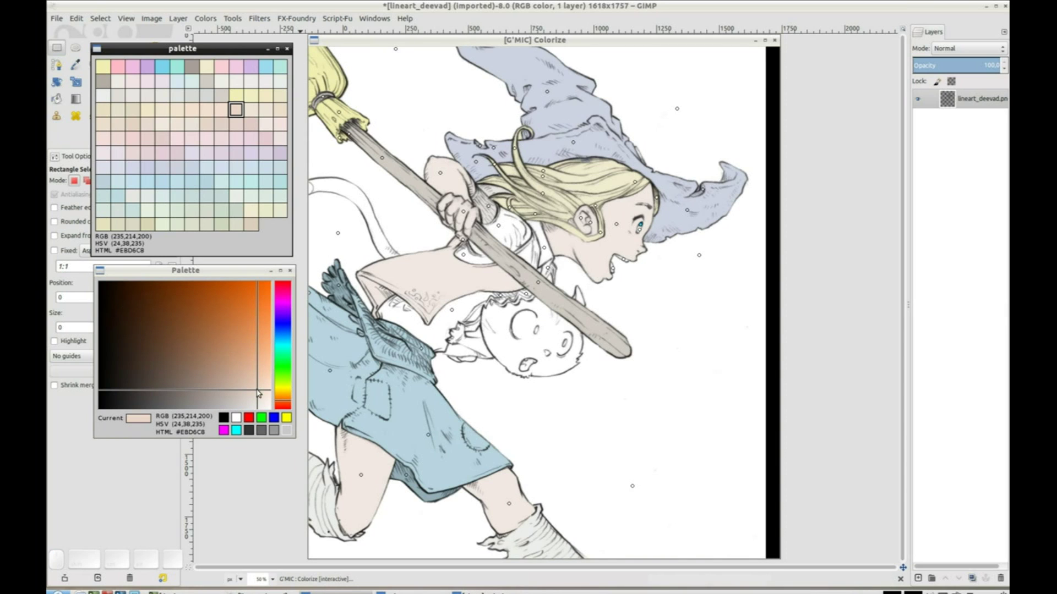
{"action": "left_click_drag", "start_coordinate": [257, 393], "coordinate": [263, 377]}
{"action": "left_click", "coordinate": [506, 345]}
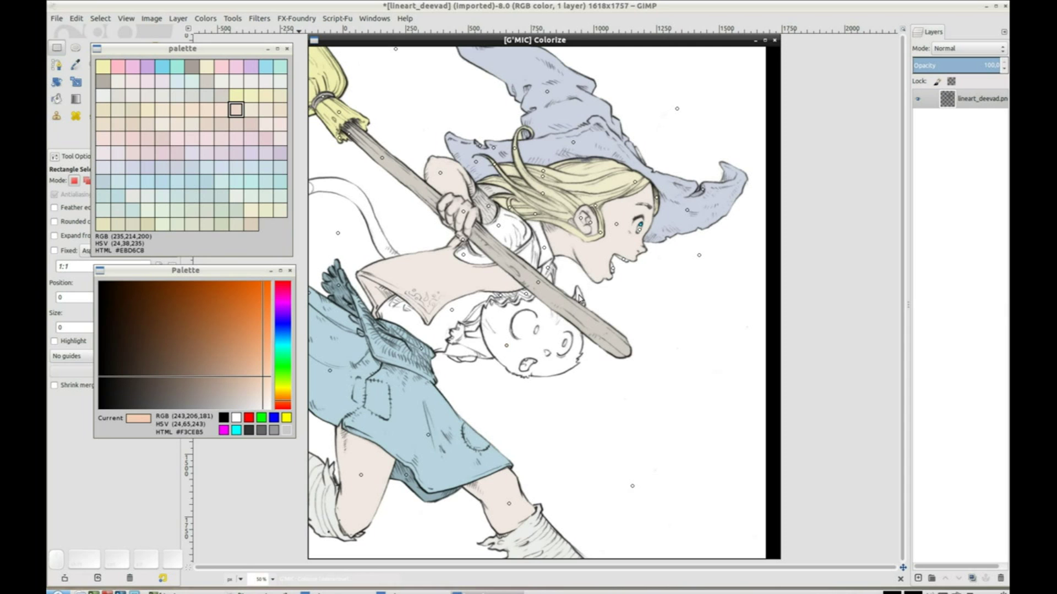
{"action": "left_click", "coordinate": [476, 345]}
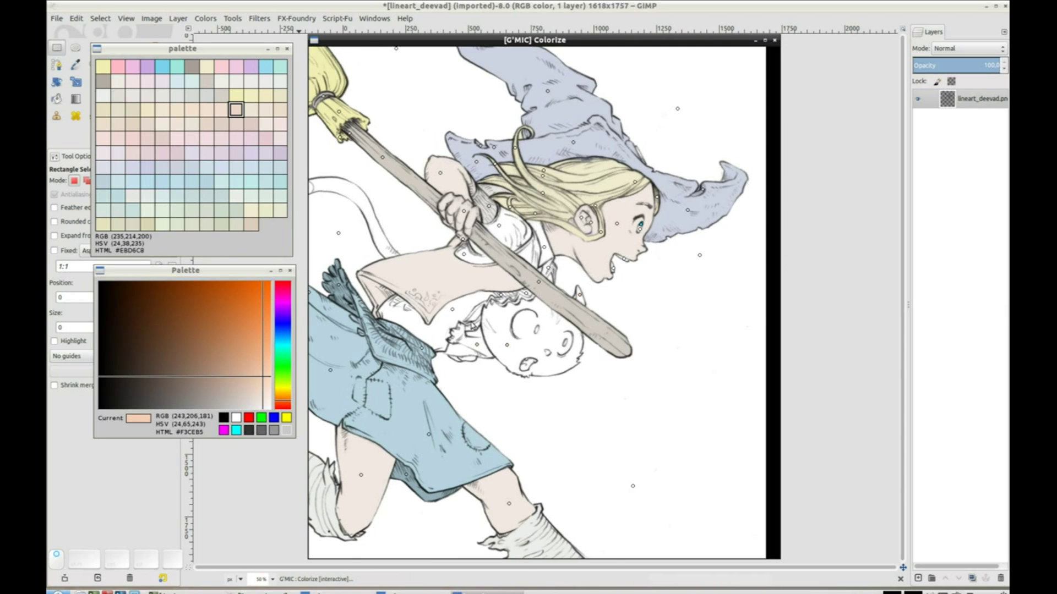
{"action": "left_click", "coordinate": [394, 273]}
{"action": "left_click", "coordinate": [407, 310]}
Darken the colour to a warm tan, add tan points along the tail, and refresh the preview
{"action": "left_click", "coordinate": [254, 380]}
{"action": "left_click_drag", "start_coordinate": [254, 381], "coordinate": [232, 364]}
{"action": "left_click", "coordinate": [391, 293]}
{"action": "left_click", "coordinate": [421, 248]}
{"action": "key", "text": "space"}
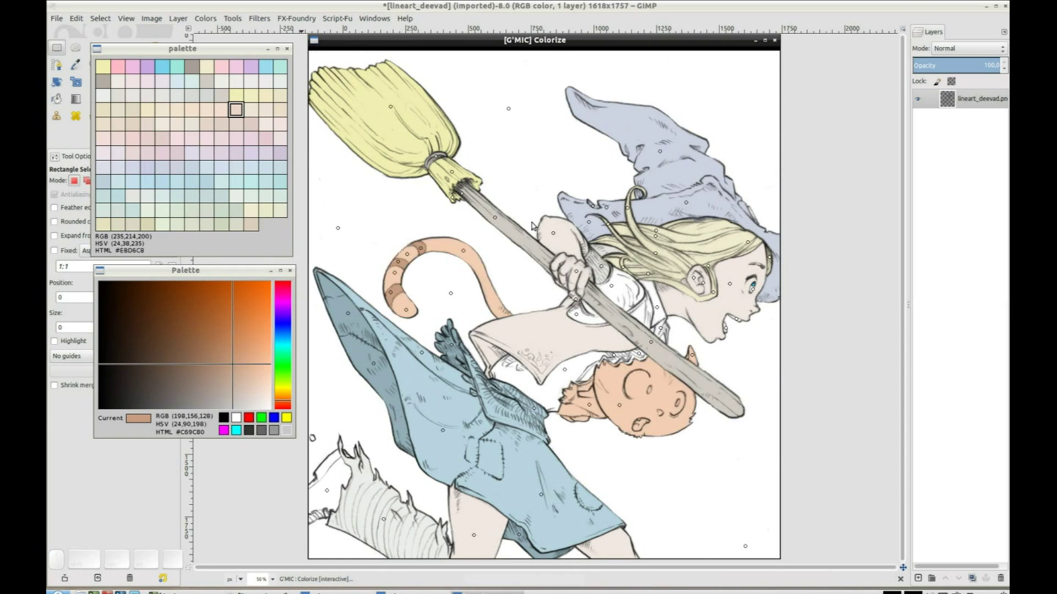
{"action": "left_click_drag", "start_coordinate": [706, 436], "coordinate": [645, 431]}
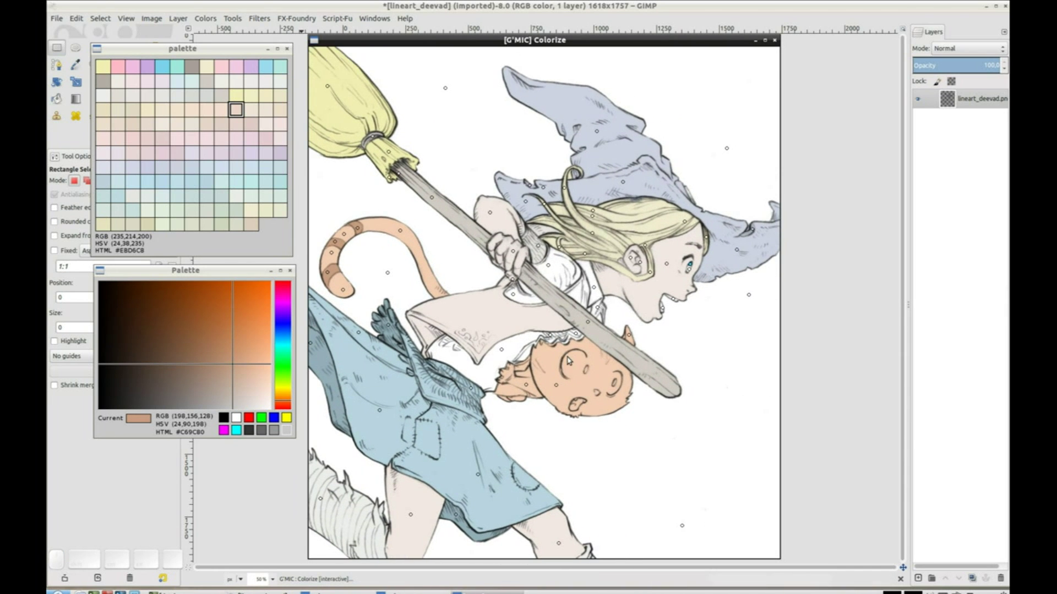
{"action": "scroll", "coordinate": [568, 361], "scroll_direction": "up", "scroll_amount": 2}
{"action": "scroll", "coordinate": [569, 360], "scroll_direction": "up", "scroll_amount": 2}
{"action": "scroll", "coordinate": [569, 361], "scroll_direction": "up", "scroll_amount": 2}
Sample white from the drawing and place white points on the baby's collar and eye
{"action": "right_click", "coordinate": [454, 287]}
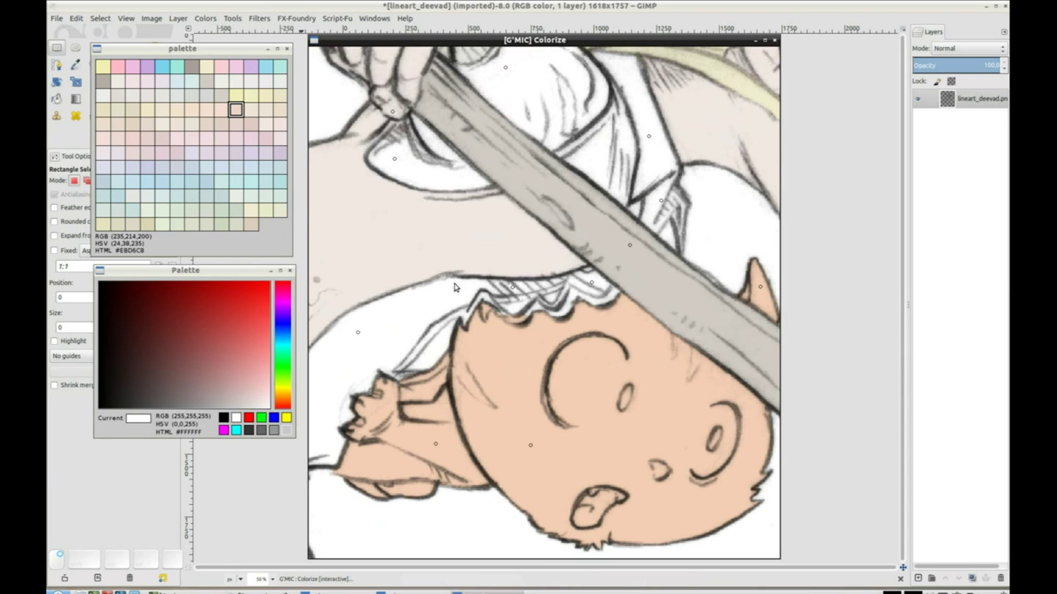
{"action": "left_click", "coordinate": [485, 307]}
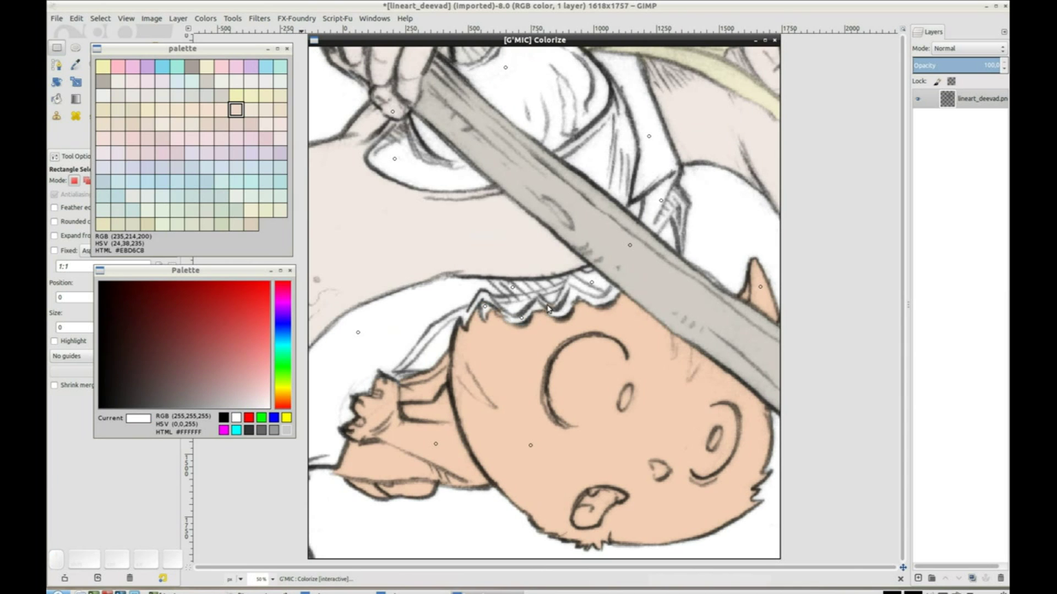
{"action": "left_click", "coordinate": [549, 306]}
{"action": "left_click", "coordinate": [627, 398]}
{"action": "left_click", "coordinate": [622, 498]}
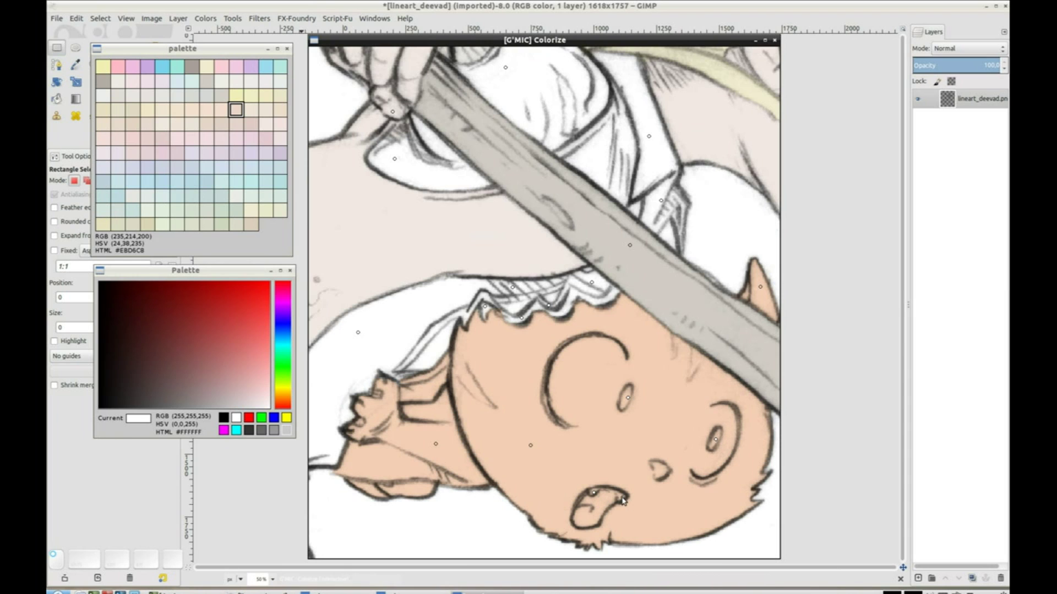
Mark the baby's tongue red and the inside of its mouth black, then refresh
{"action": "left_click", "coordinate": [240, 327]}
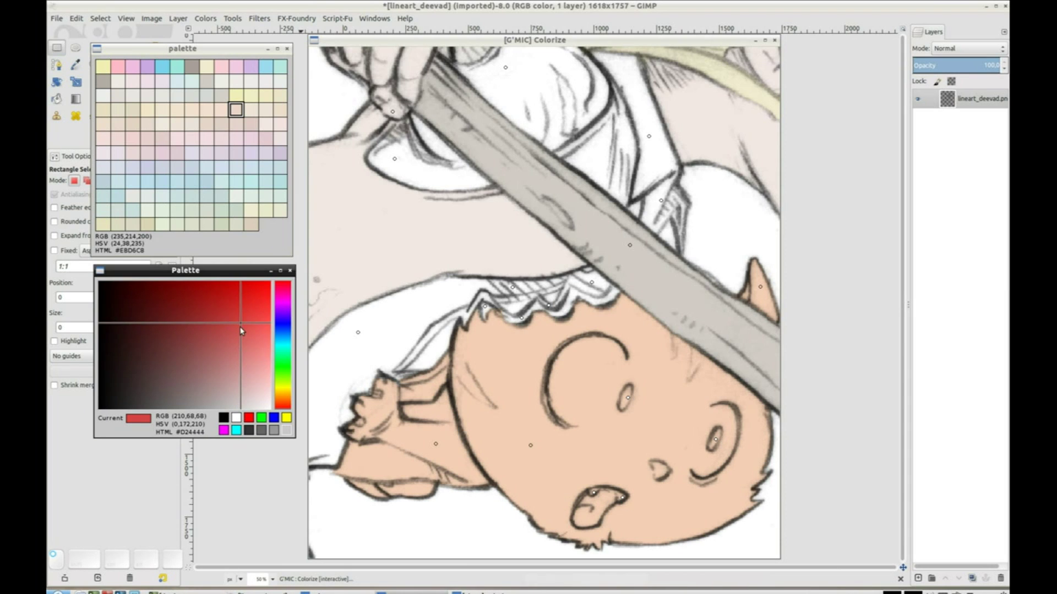
{"action": "left_click", "coordinate": [587, 518]}
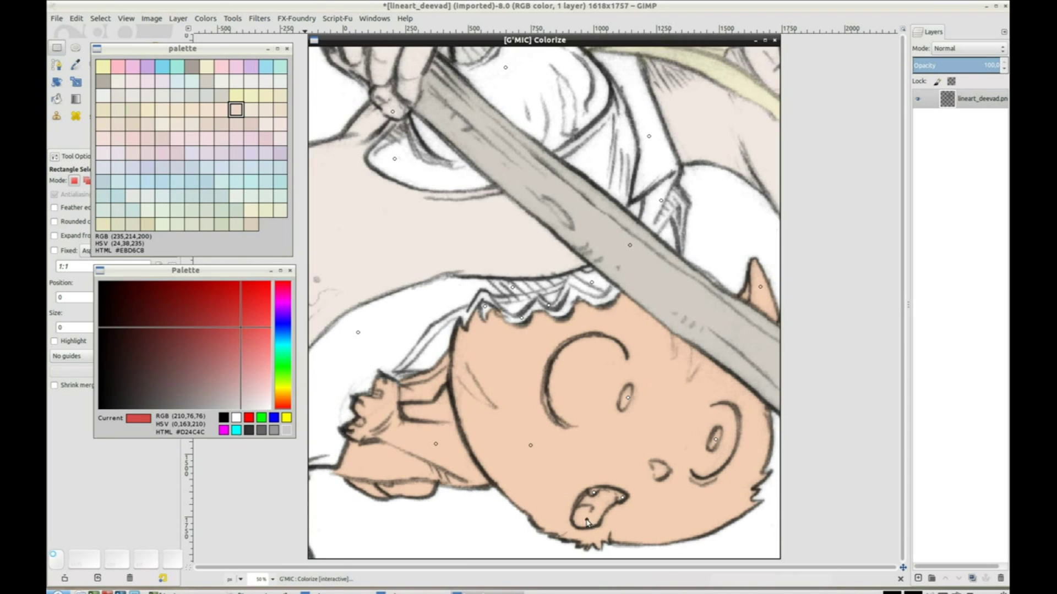
{"action": "left_click", "coordinate": [225, 419]}
{"action": "left_click", "coordinate": [601, 500]}
{"action": "key", "text": "space"}
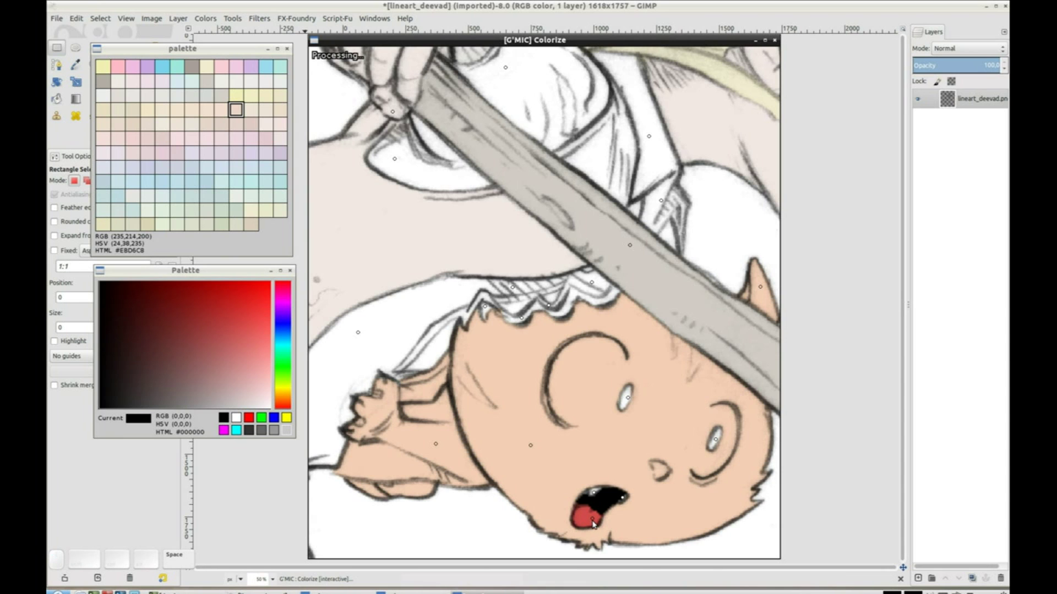
Zoom in on the hat and add two points of its sampled blue
{"action": "scroll", "coordinate": [719, 440], "scroll_direction": "down", "scroll_amount": 2}
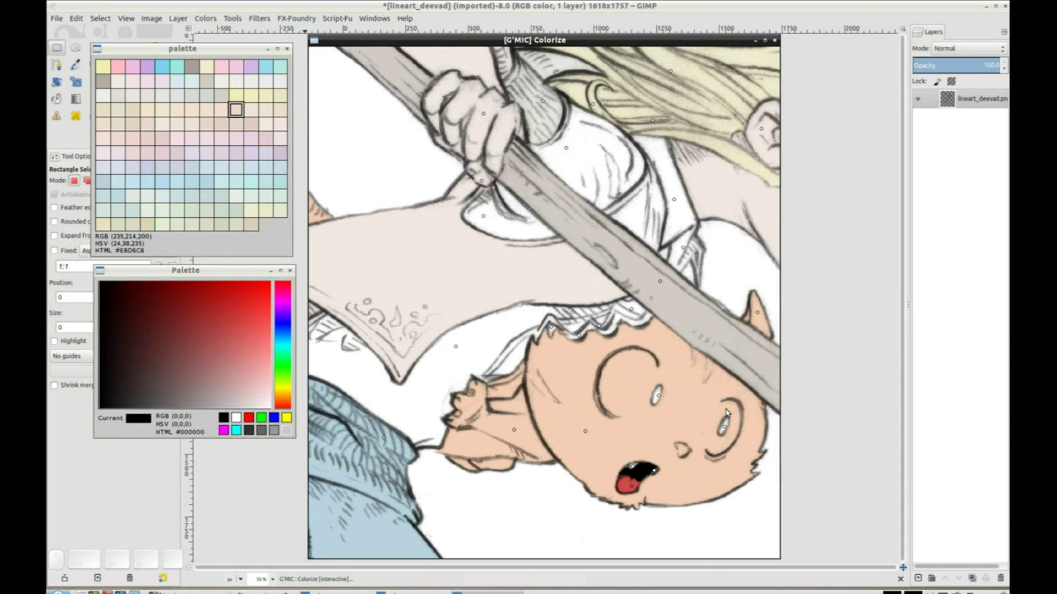
{"action": "scroll", "coordinate": [707, 386], "scroll_direction": "down", "scroll_amount": 1}
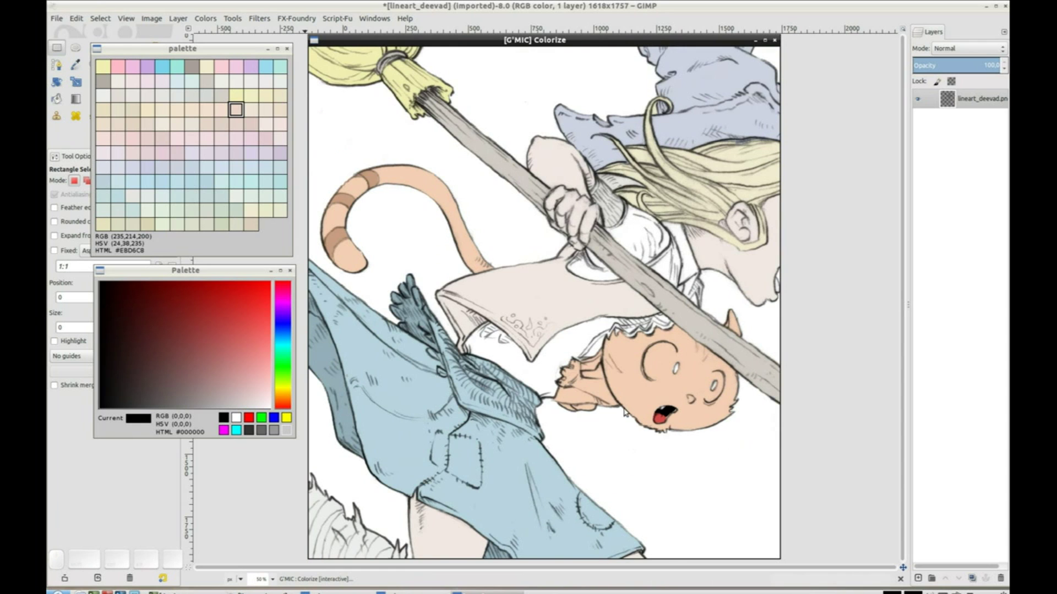
{"action": "scroll", "coordinate": [695, 346], "scroll_direction": "down", "scroll_amount": 2}
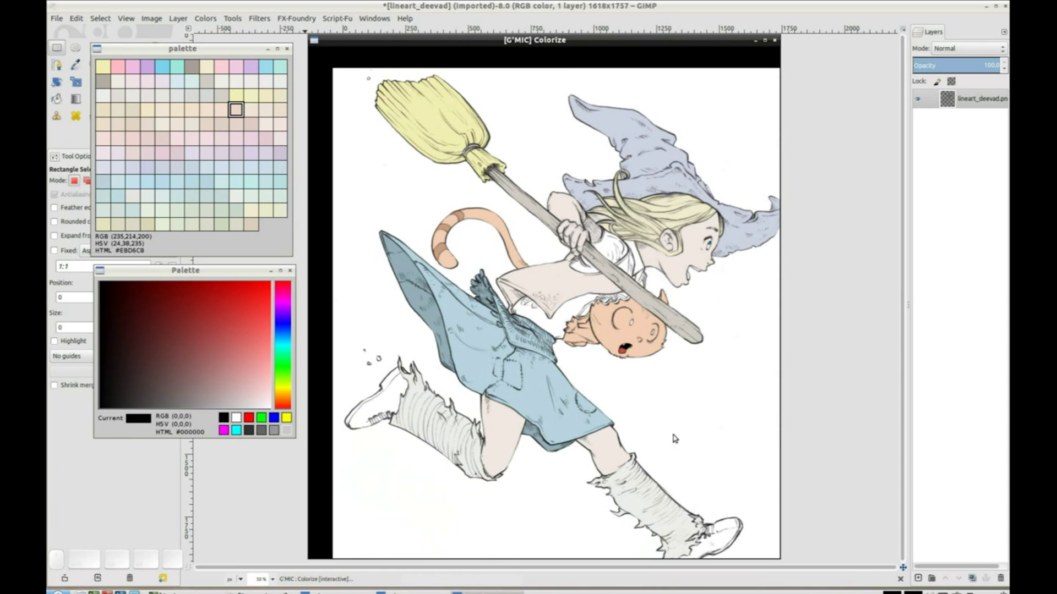
{"action": "scroll", "coordinate": [694, 369], "scroll_direction": "up", "scroll_amount": 1}
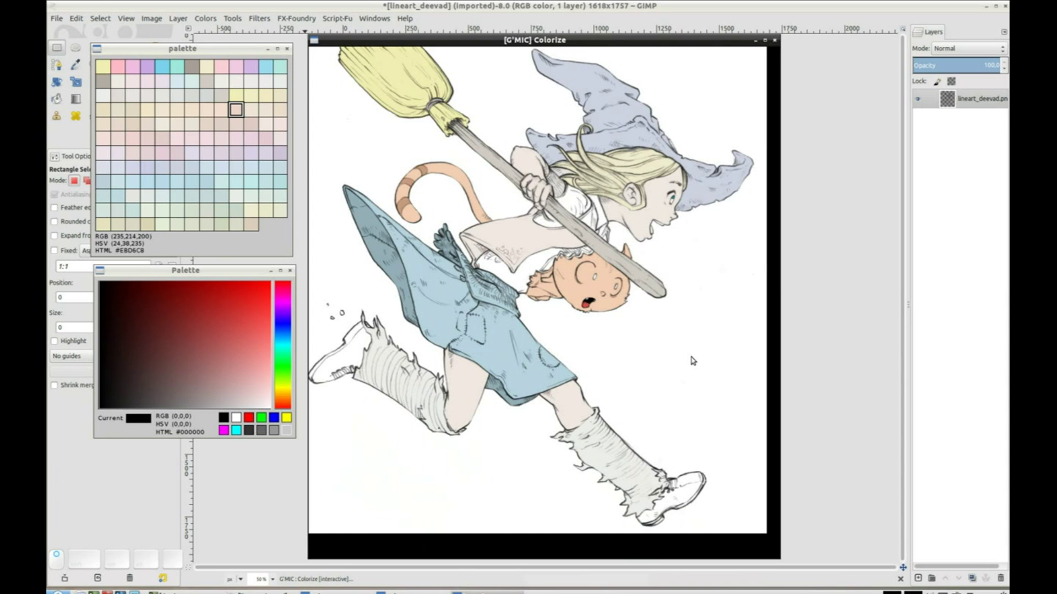
{"action": "scroll", "coordinate": [686, 417], "scroll_direction": "up", "scroll_amount": 1}
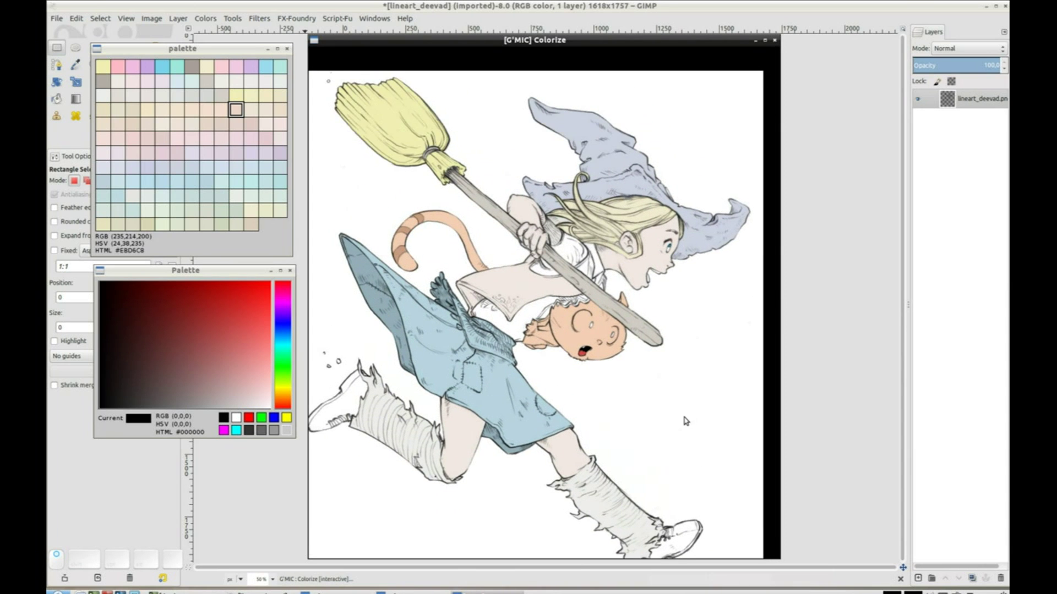
{"action": "scroll", "coordinate": [495, 209], "scroll_direction": "up", "scroll_amount": 1}
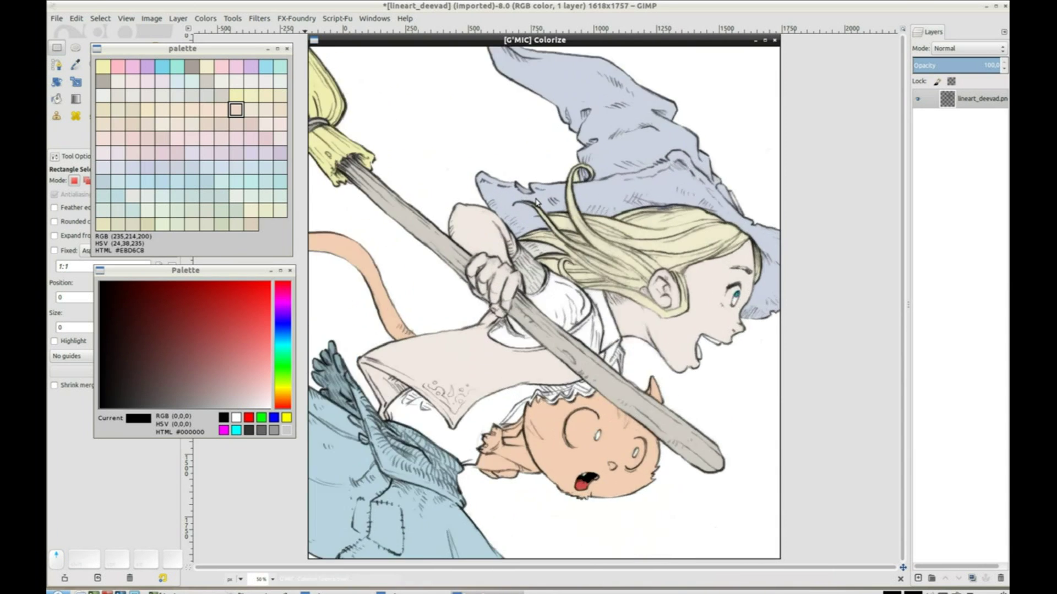
{"action": "scroll", "coordinate": [491, 211], "scroll_direction": "up", "scroll_amount": 1}
{"action": "right_click", "coordinate": [492, 210]}
{"action": "left_click", "coordinate": [517, 277]}
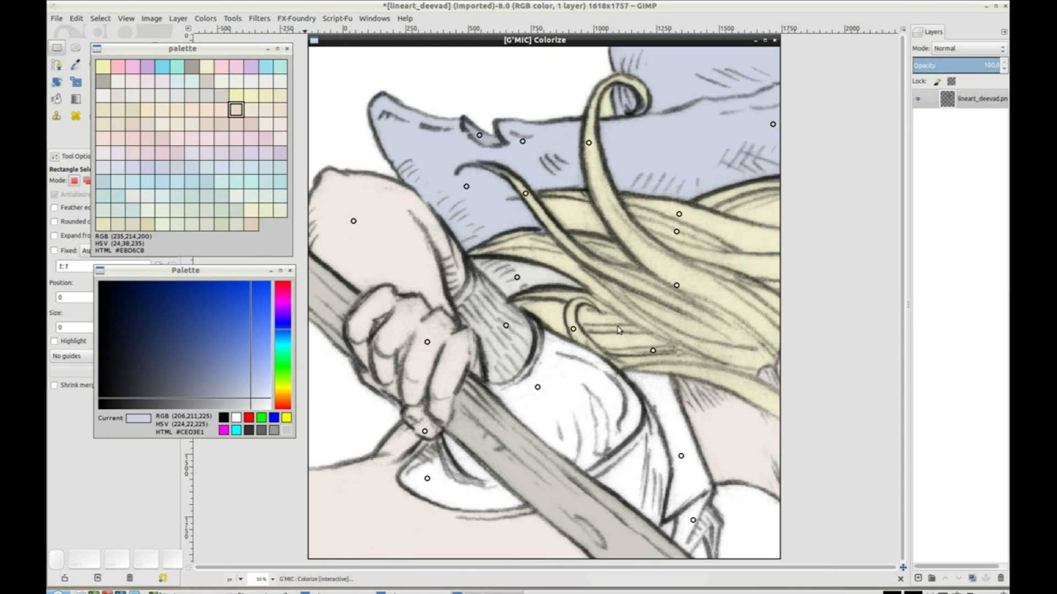
{"action": "left_click", "coordinate": [579, 213]}
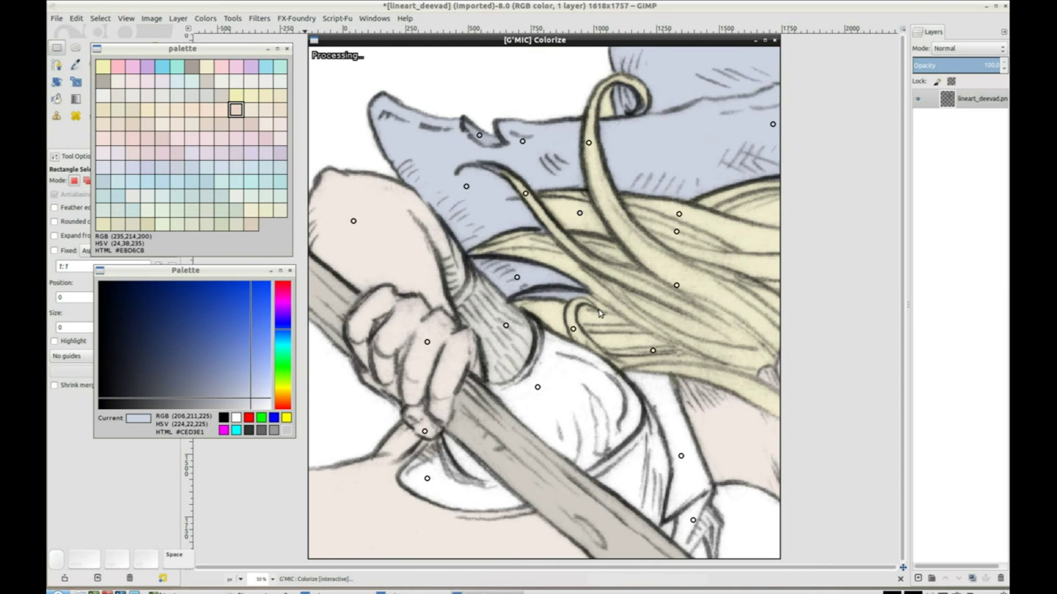
Add yellow points on the hair and a blue point between hat and hair, then refresh
{"action": "right_click", "coordinate": [556, 300]}
{"action": "left_click", "coordinate": [555, 297]}
{"action": "left_click", "coordinate": [609, 249]}
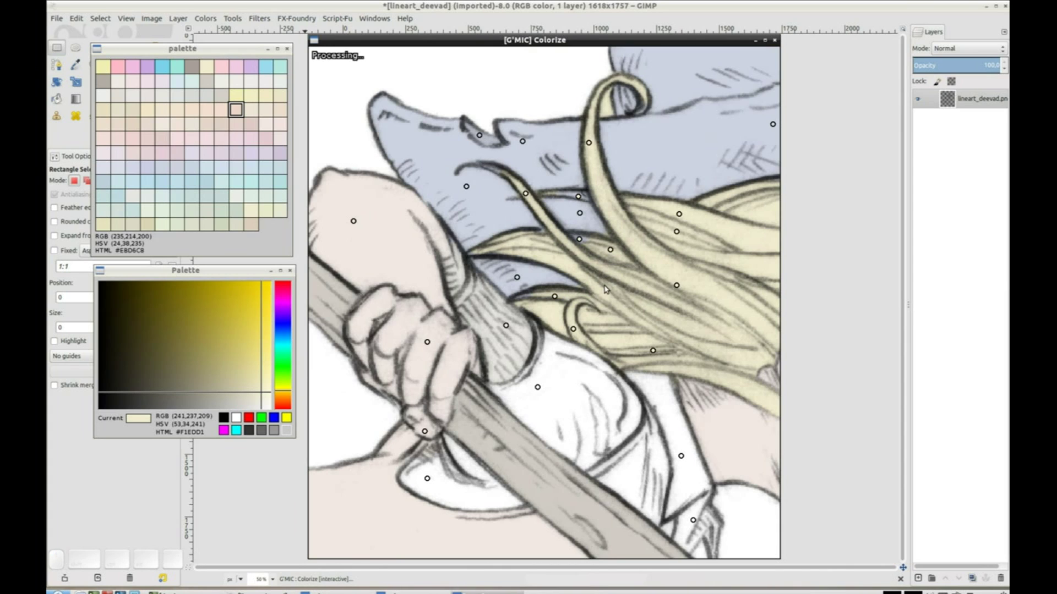
{"action": "key", "text": "Tab"}
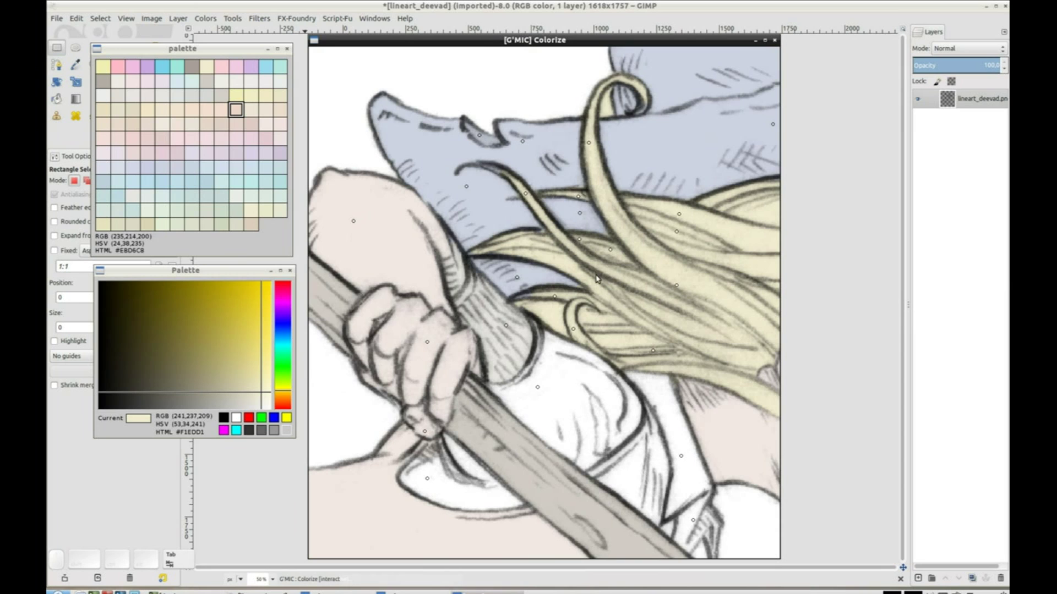
{"action": "right_click", "coordinate": [498, 273]}
{"action": "left_click", "coordinate": [557, 319]}
{"action": "key", "text": "space"}
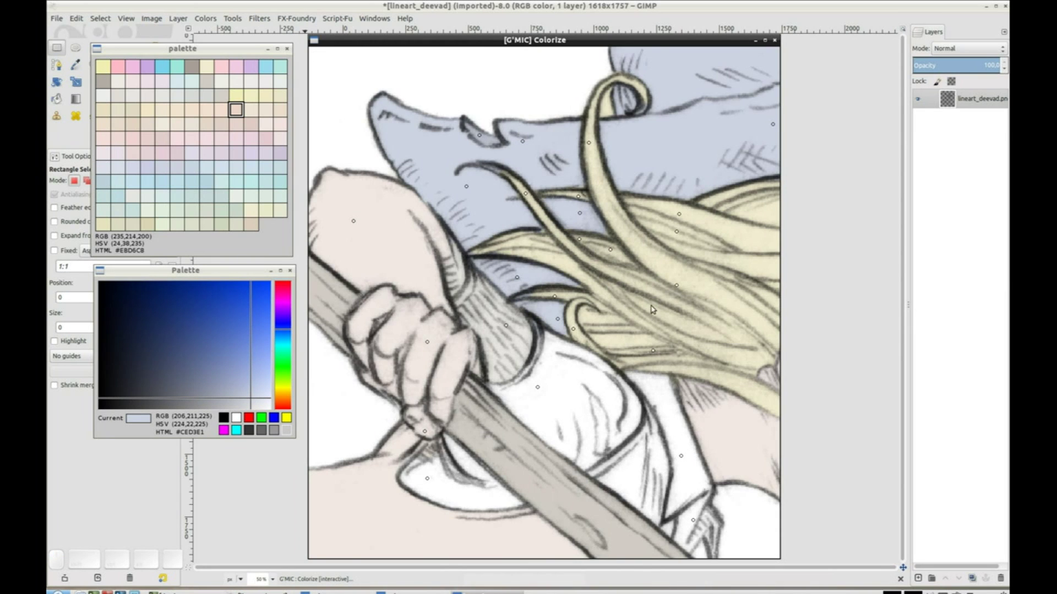
Recentre the whole figure and apply the colorization at full resolution
{"action": "scroll", "coordinate": [660, 313], "scroll_direction": "down", "scroll_amount": 1}
{"action": "scroll", "coordinate": [674, 314], "scroll_direction": "down", "scroll_amount": 1}
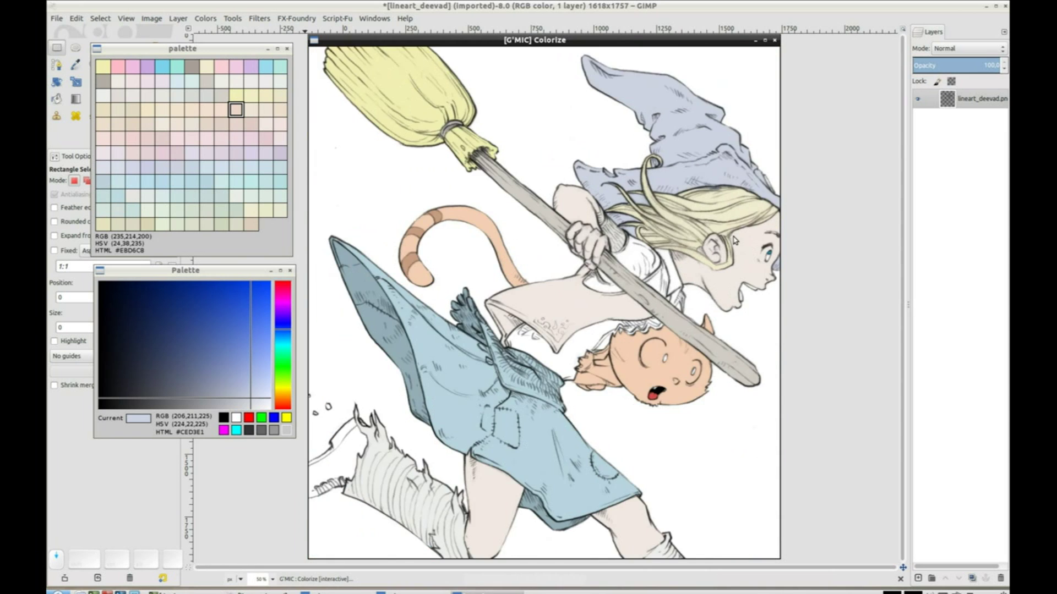
{"action": "scroll", "coordinate": [733, 227], "scroll_direction": "down", "scroll_amount": 1}
{"action": "left_click_drag", "start_coordinate": [678, 251], "coordinate": [623, 265]}
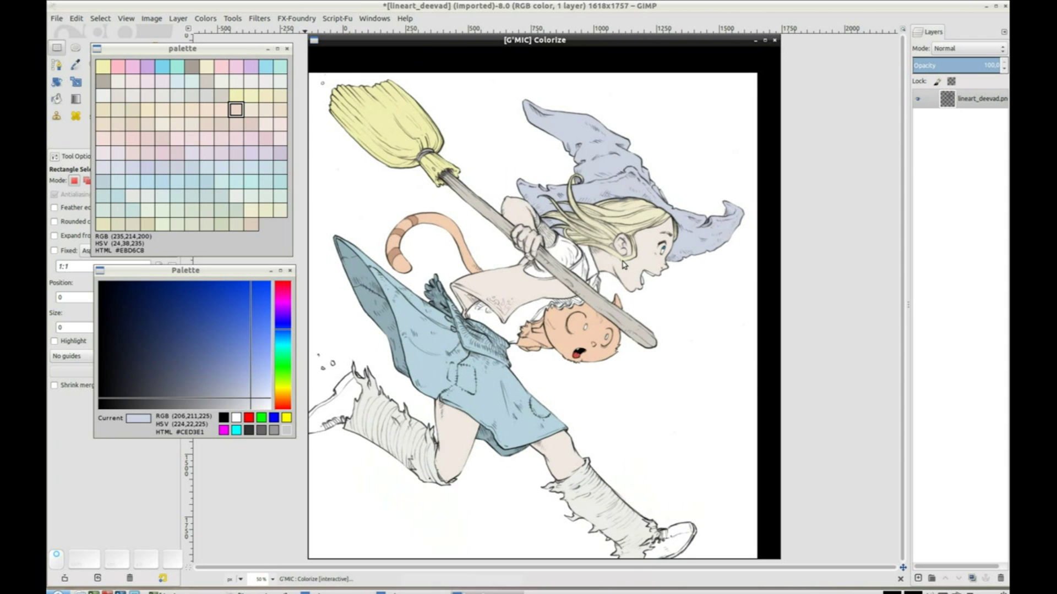
{"action": "key", "text": "q"}
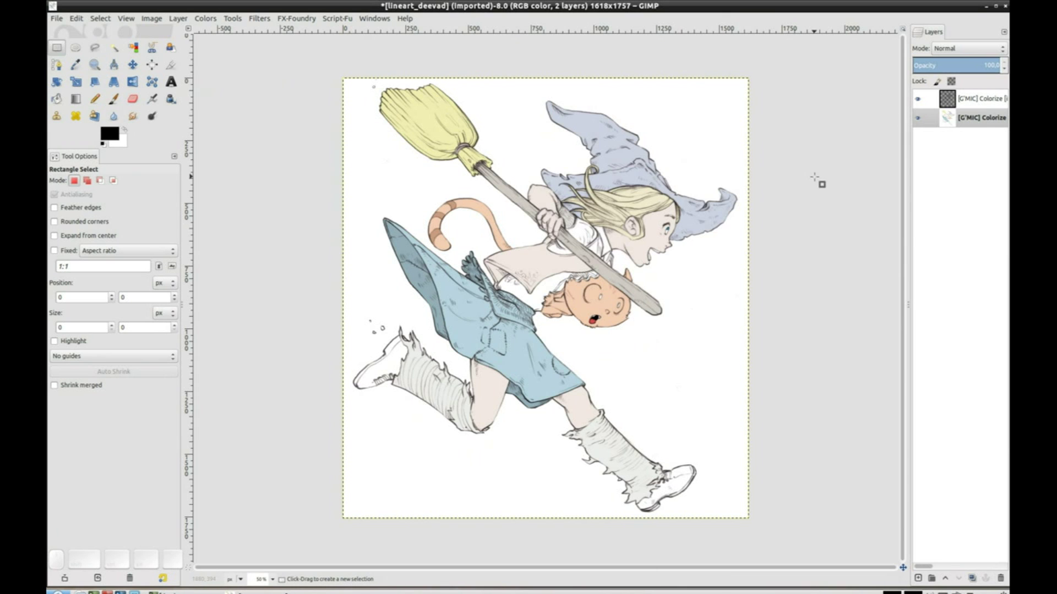
Hide the line-art layer, then the colour layer, to inspect each, leaving both visible
{"action": "left_click", "coordinate": [917, 99]}
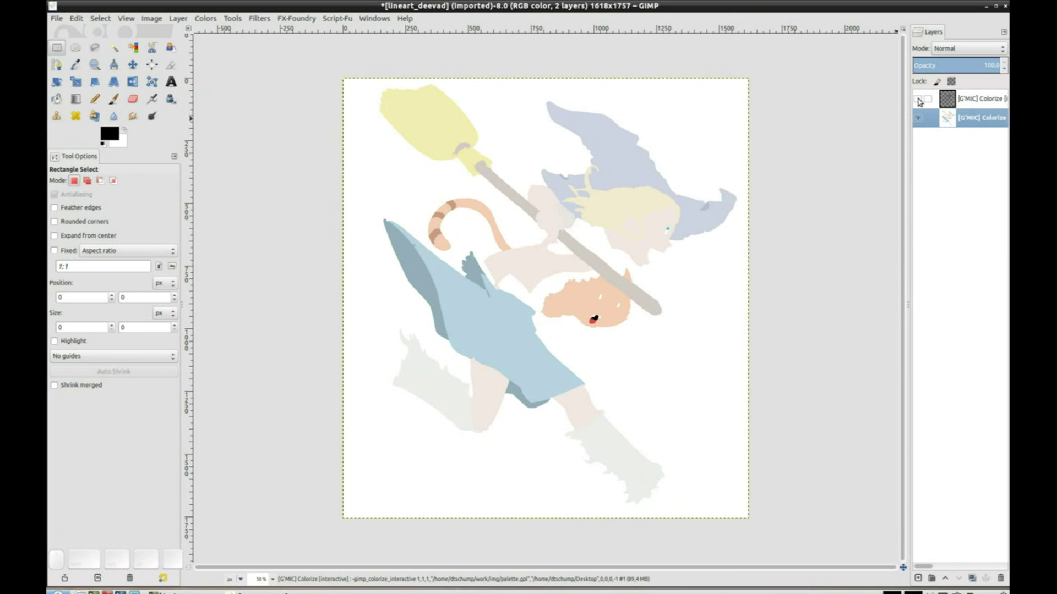
{"action": "left_click", "coordinate": [917, 99]}
{"action": "left_click", "coordinate": [917, 118]}
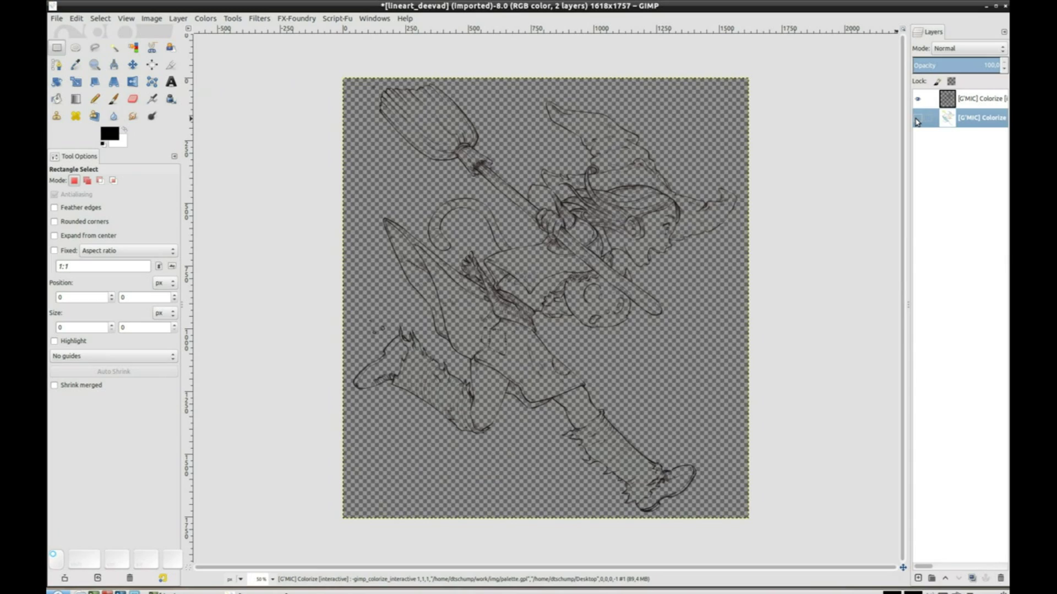
{"action": "left_click", "coordinate": [917, 118]}
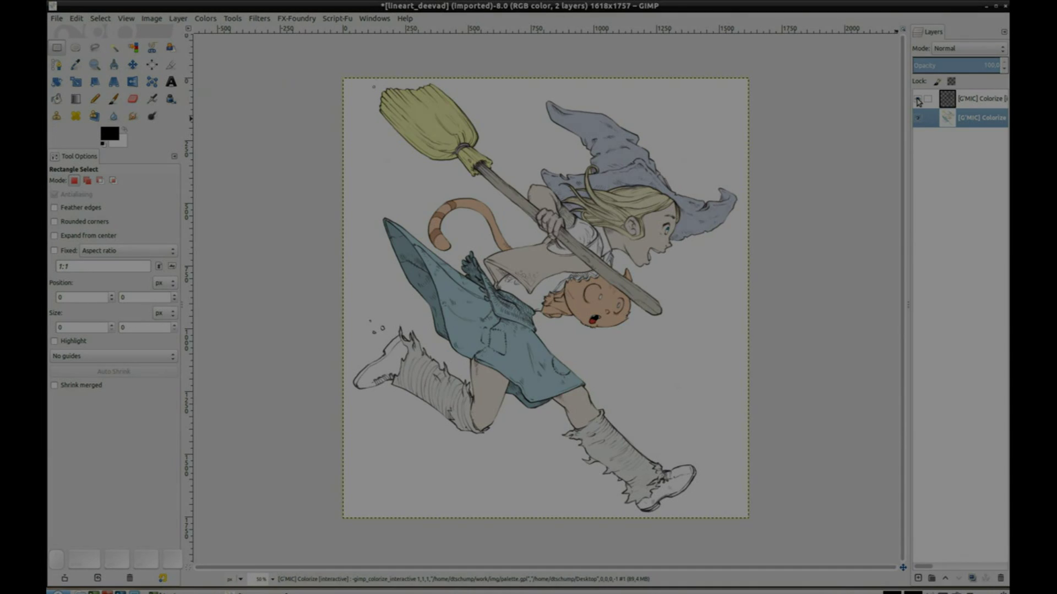